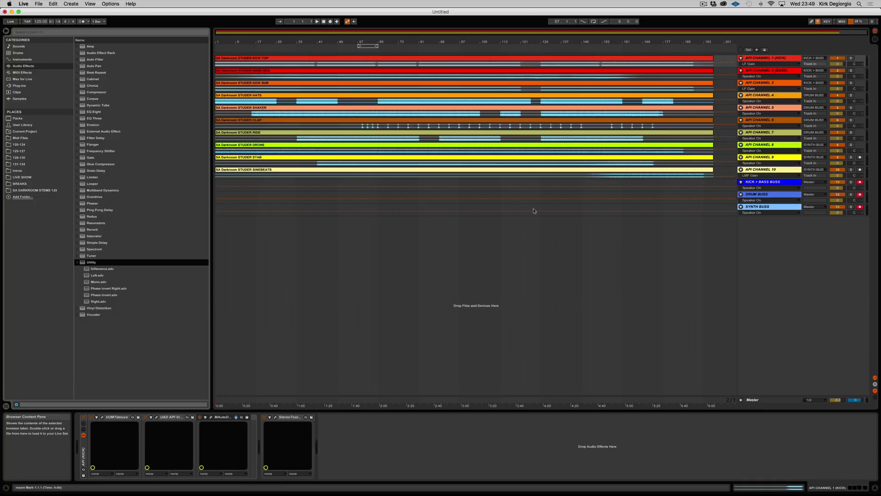
Add a Utility audio effect after the StereoTool device on API CHANNEL 1 (KICK), API CHANNEL 2 (BASS) and API CHANNEL 3.
{"action": "left_click", "coordinate": [779, 59]}
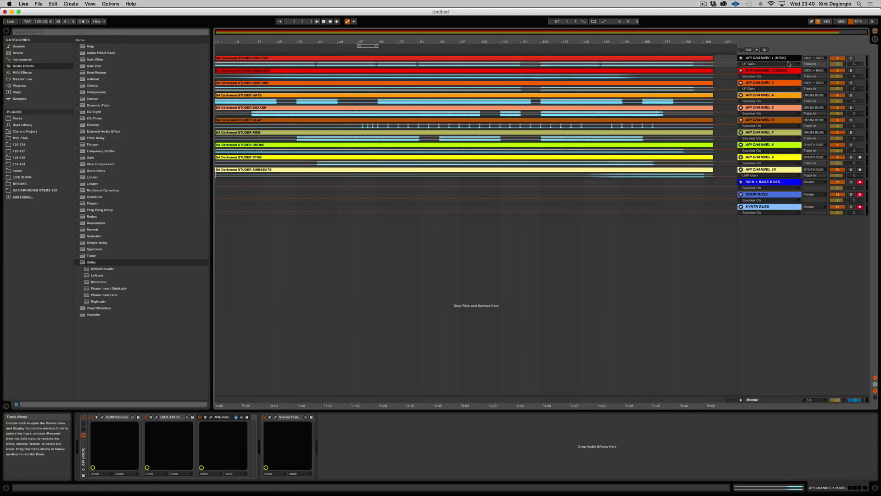
{"action": "left_click", "coordinate": [83, 264]}
{"action": "left_click_drag", "start_coordinate": [83, 264], "coordinate": [333, 453]}
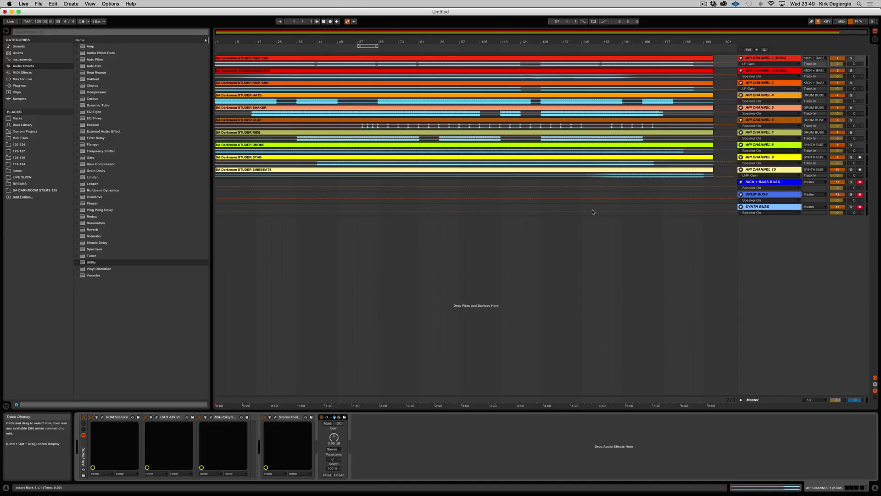
{"action": "left_click", "coordinate": [770, 71]}
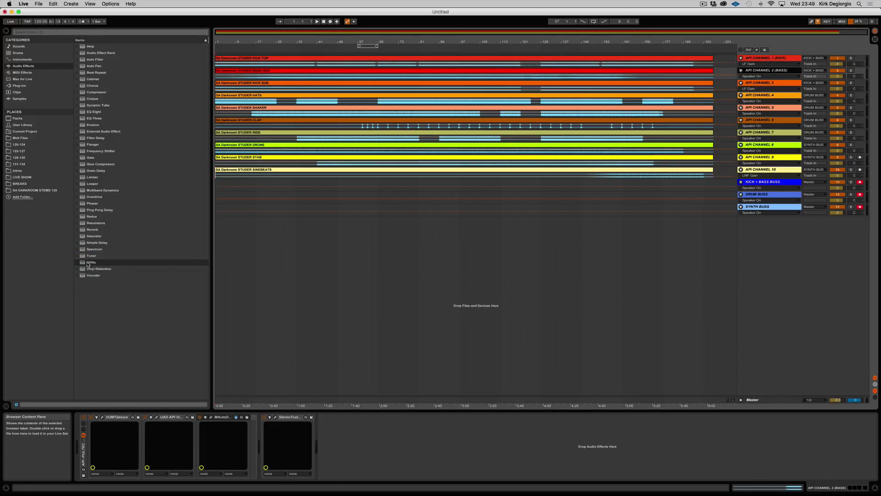
{"action": "left_click_drag", "start_coordinate": [87, 263], "coordinate": [356, 434]}
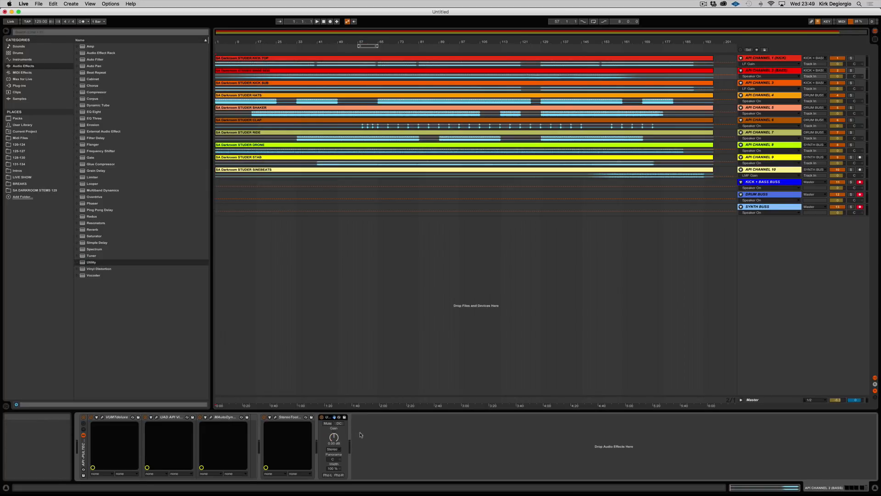
{"action": "left_click", "coordinate": [753, 84]}
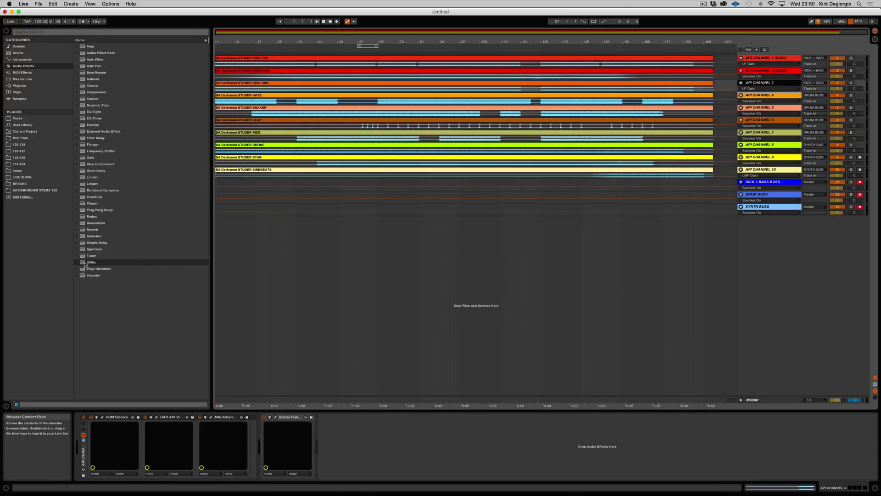
{"action": "left_click_drag", "start_coordinate": [86, 264], "coordinate": [346, 428]}
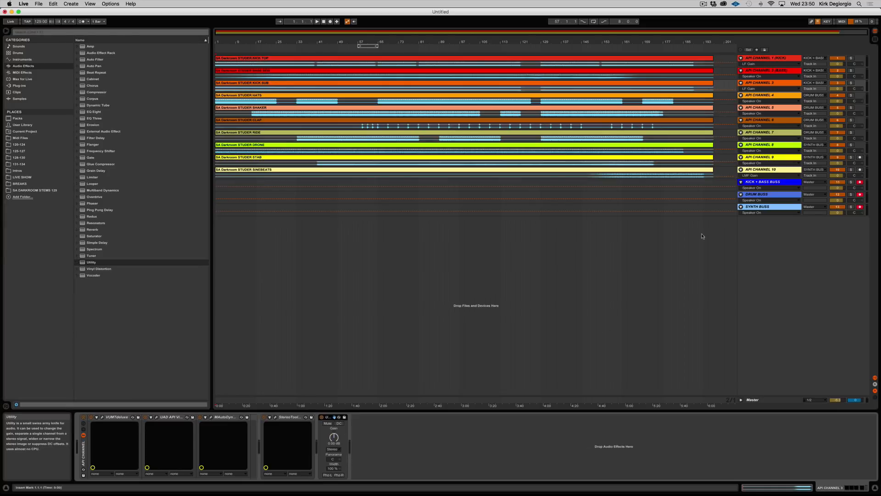
Add a Utility audio effect to the end of the device chains on API CHANNEL 4, 5 and 6.
{"action": "left_click", "coordinate": [765, 96]}
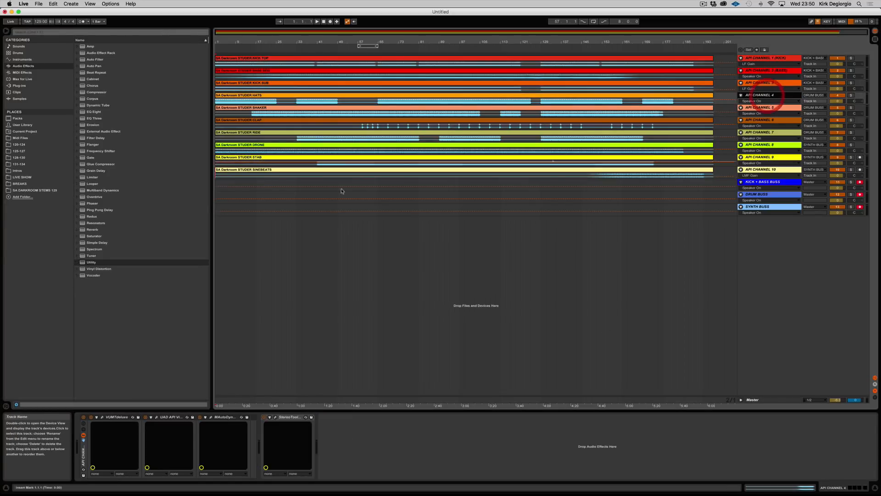
{"action": "left_click_drag", "start_coordinate": [92, 262], "coordinate": [338, 436]}
{"action": "left_click", "coordinate": [764, 108]}
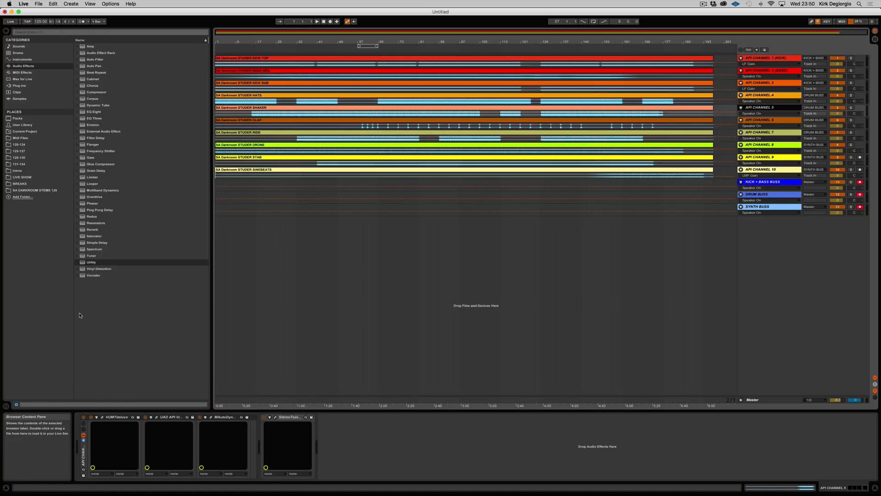
{"action": "left_click_drag", "start_coordinate": [82, 264], "coordinate": [367, 462]}
{"action": "left_click", "coordinate": [764, 120]}
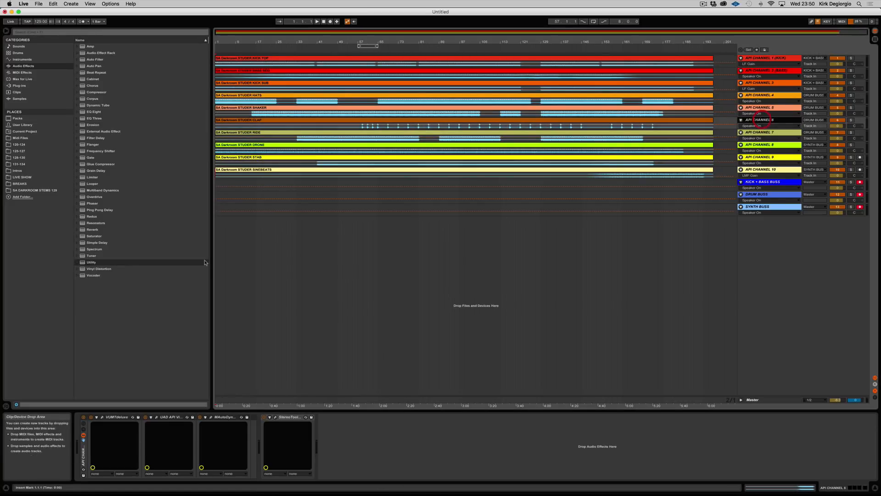
{"action": "left_click_drag", "start_coordinate": [82, 262], "coordinate": [351, 445]}
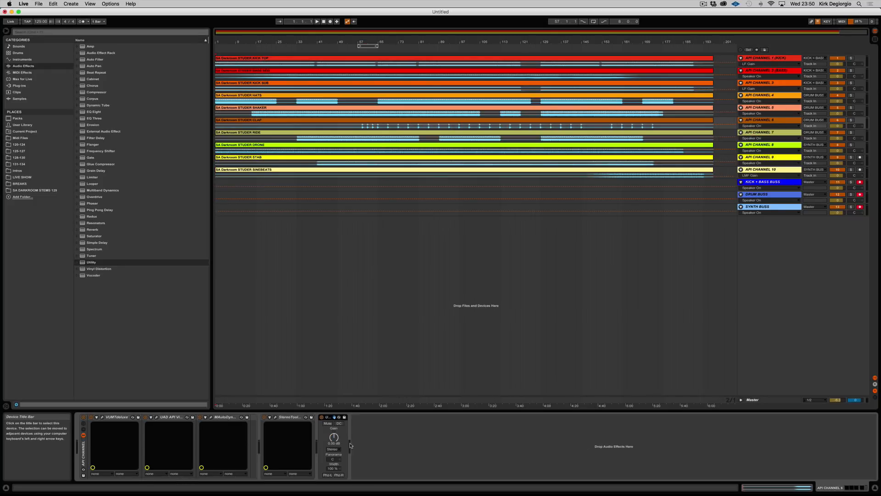
Add a Utility audio effect to the end of the device chains on API CHANNEL 7, 8, 9 and 10.
{"action": "left_click", "coordinate": [757, 132]}
{"action": "left_click_drag", "start_coordinate": [84, 262], "coordinate": [407, 443]}
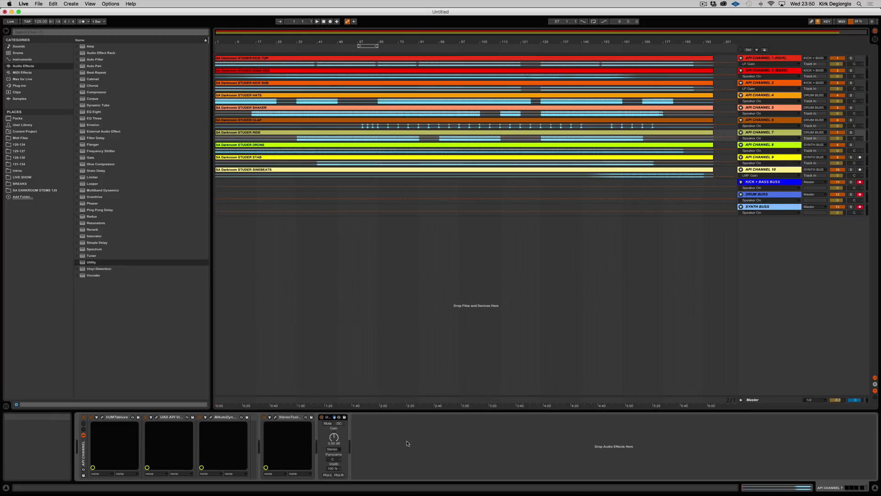
{"action": "left_click", "coordinate": [768, 145]}
{"action": "left_click_drag", "start_coordinate": [83, 263], "coordinate": [353, 430]}
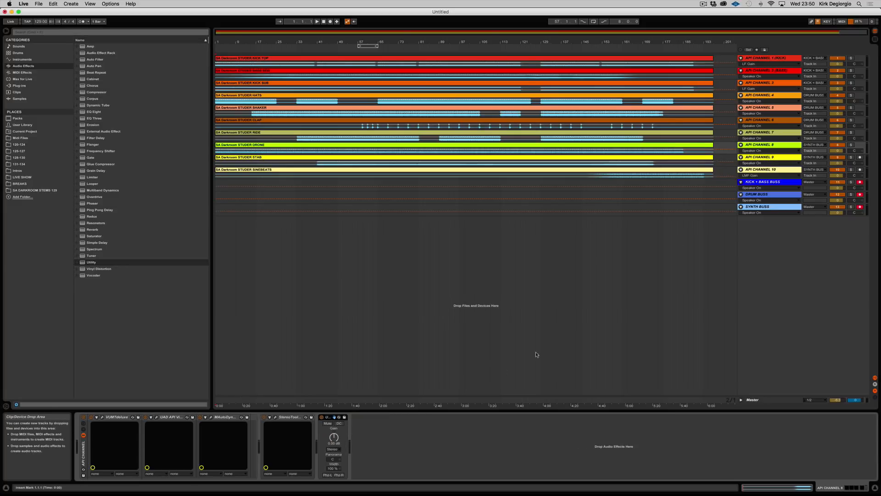
{"action": "key", "text": "Down"}
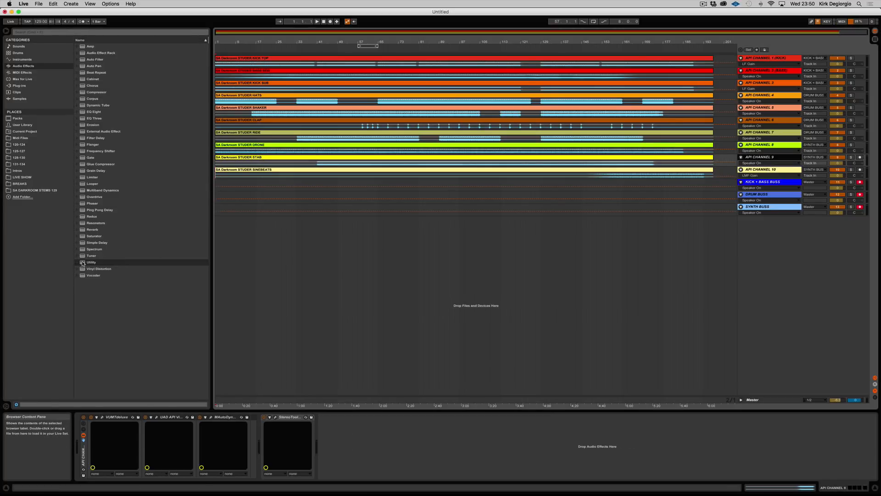
{"action": "left_click_drag", "start_coordinate": [83, 263], "coordinate": [368, 456]}
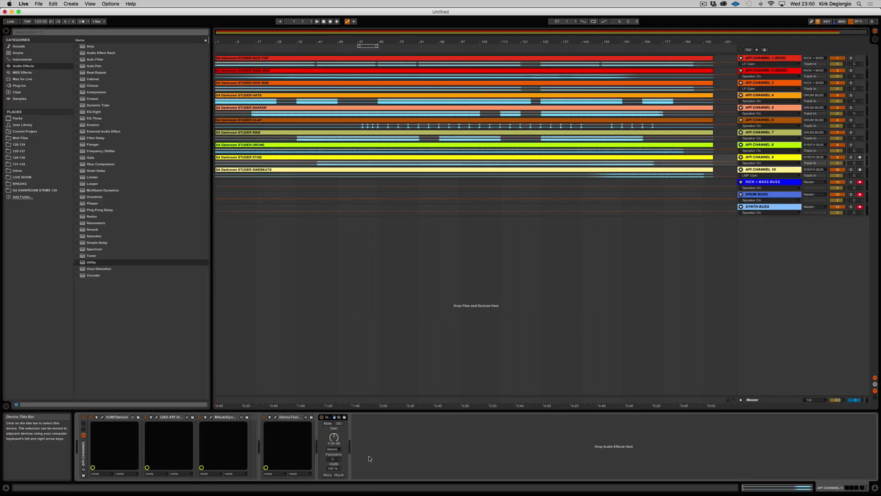
{"action": "key", "text": "Down"}
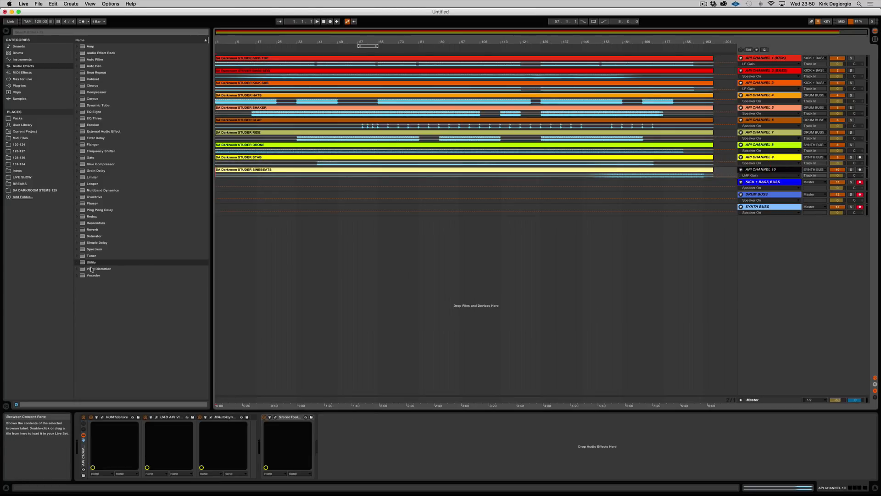
{"action": "left_click_drag", "start_coordinate": [82, 263], "coordinate": [337, 439]}
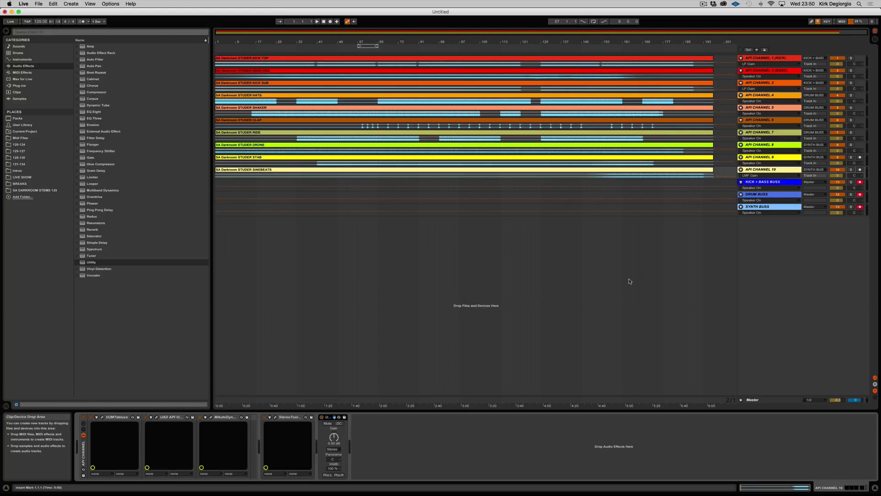
Play the arrangement from just before bar 49 to hear the mix, and stop playback.
{"action": "left_click", "coordinate": [335, 48]}
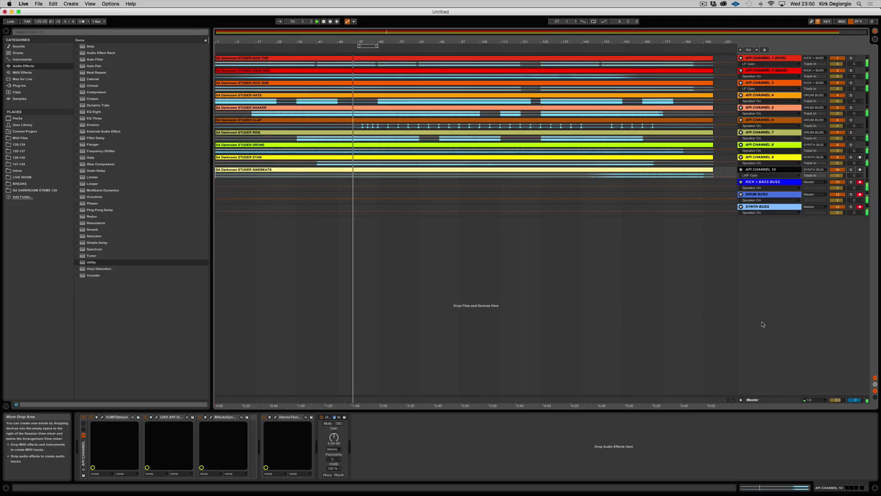
{"action": "left_click", "coordinate": [323, 22]}
Insert the Universal Audio plug-in UAD Neve 33609 after VUMTdeluxe on the DRUM BUSS track and move its window below the track lanes.
{"action": "left_click", "coordinate": [767, 198]}
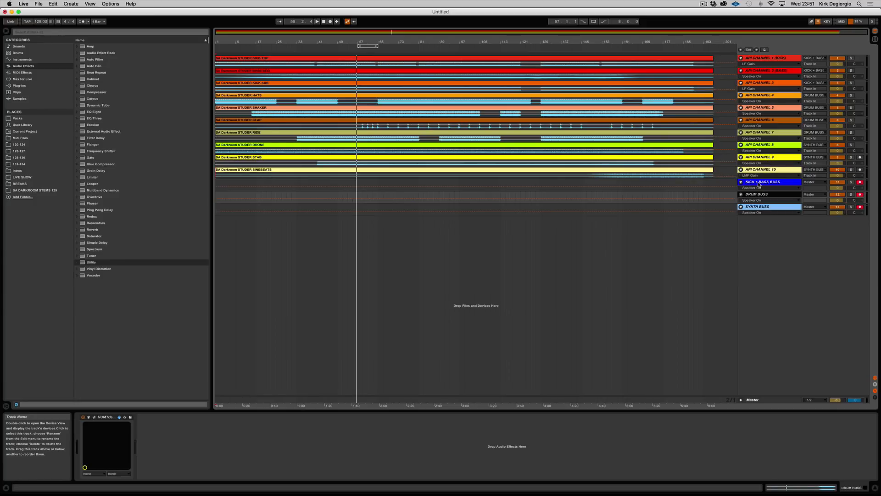
{"action": "left_click", "coordinate": [771, 194]}
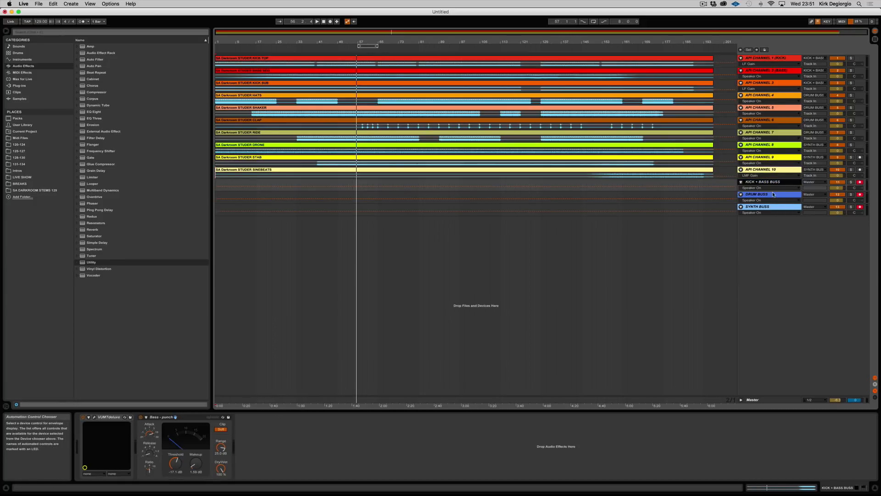
{"action": "left_click", "coordinate": [773, 194]}
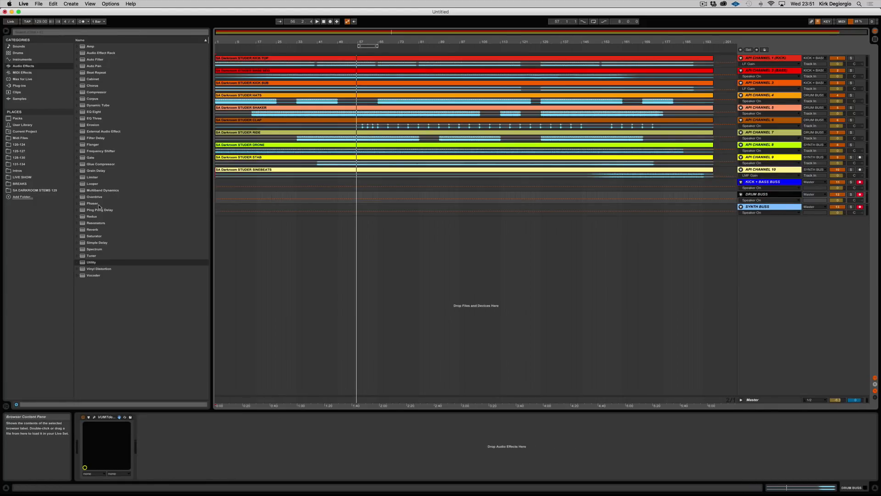
{"action": "left_click", "coordinate": [19, 85]}
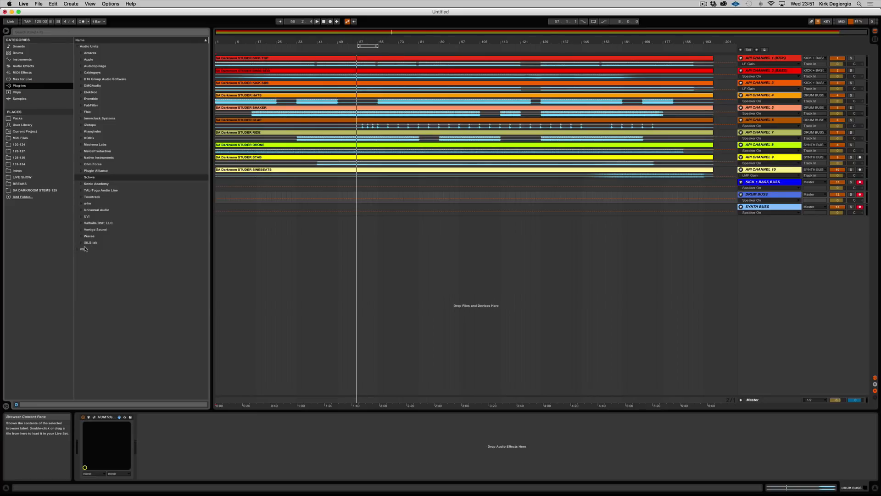
{"action": "left_click", "coordinate": [79, 212]}
{"action": "scroll", "coordinate": [122, 302], "scroll_direction": "down", "scroll_amount": 15}
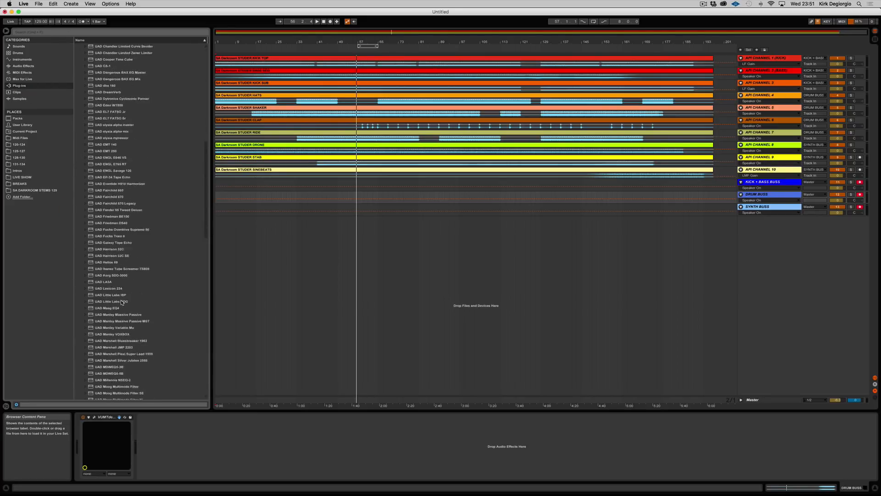
{"action": "scroll", "coordinate": [122, 302], "scroll_direction": "down", "scroll_amount": 10}
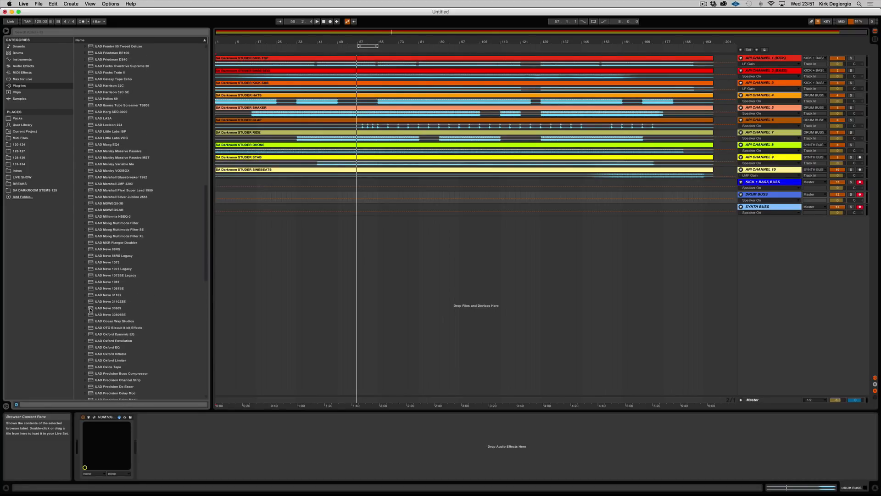
{"action": "left_click_drag", "start_coordinate": [90, 310], "coordinate": [199, 445]}
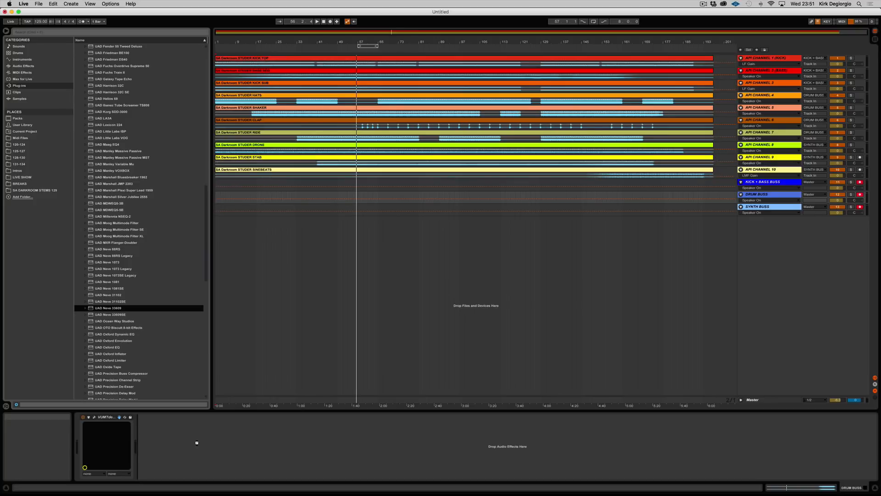
{"action": "left_click_drag", "start_coordinate": [197, 442], "coordinate": [197, 442]}
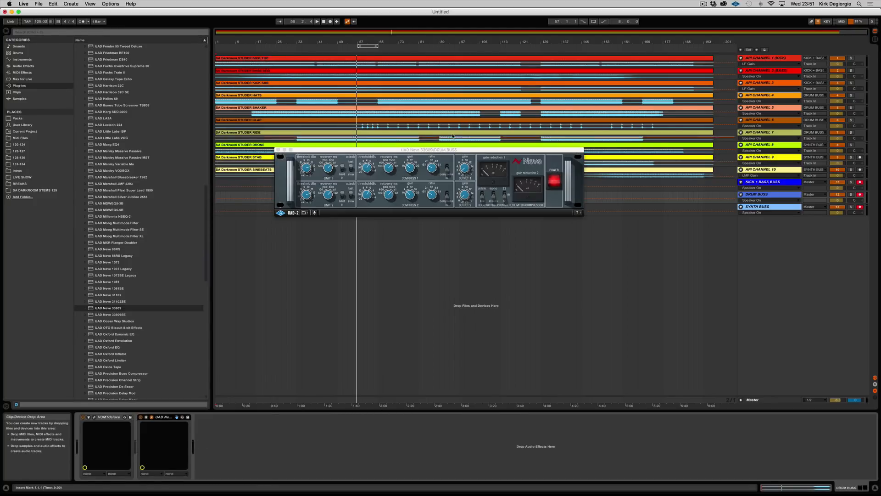
{"action": "left_click", "coordinate": [394, 232]}
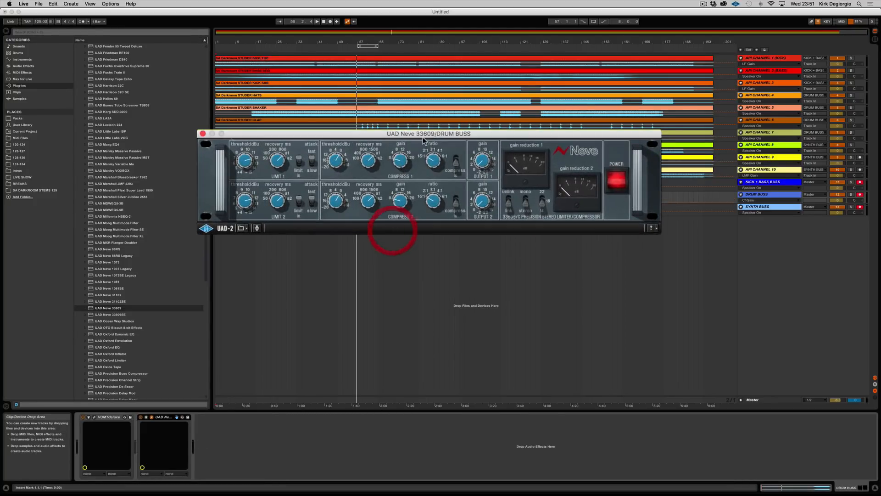
{"action": "left_click_drag", "start_coordinate": [431, 133], "coordinate": [457, 206]}
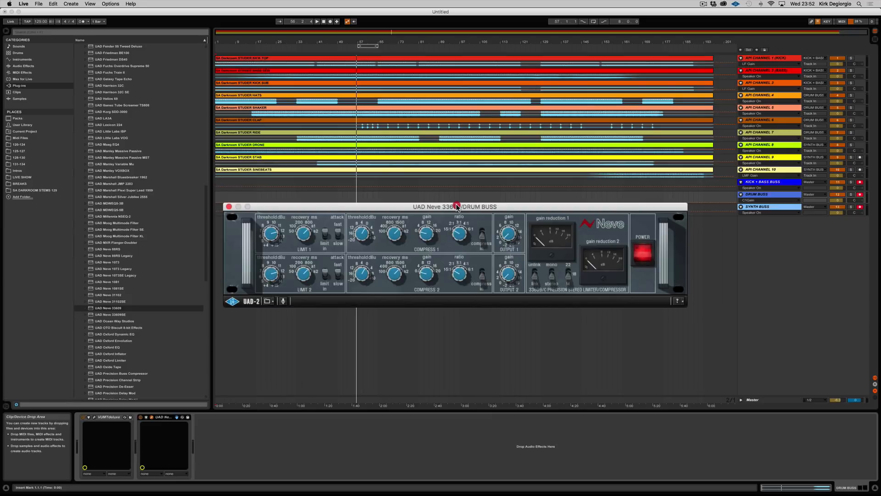
Play the arrangement from the start and check the DRUM BUSS level on its VUMTdeluxe meter.
{"action": "left_click", "coordinate": [318, 22]}
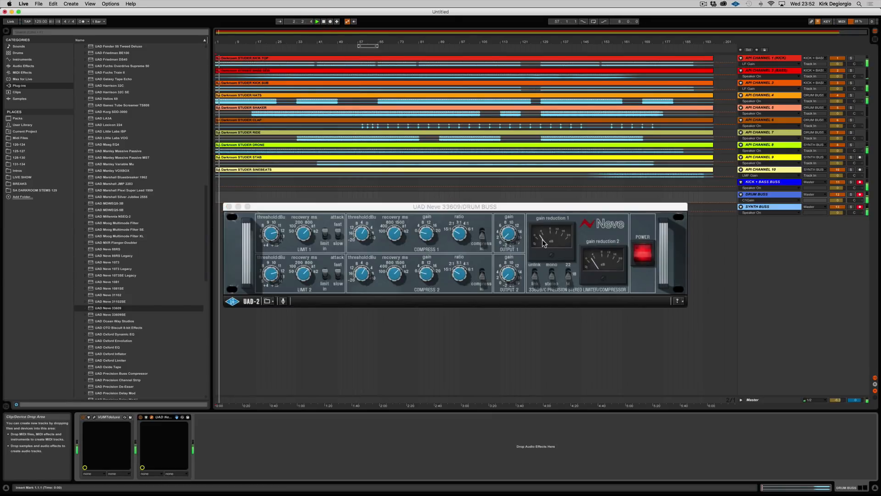
{"action": "left_click", "coordinate": [94, 417]}
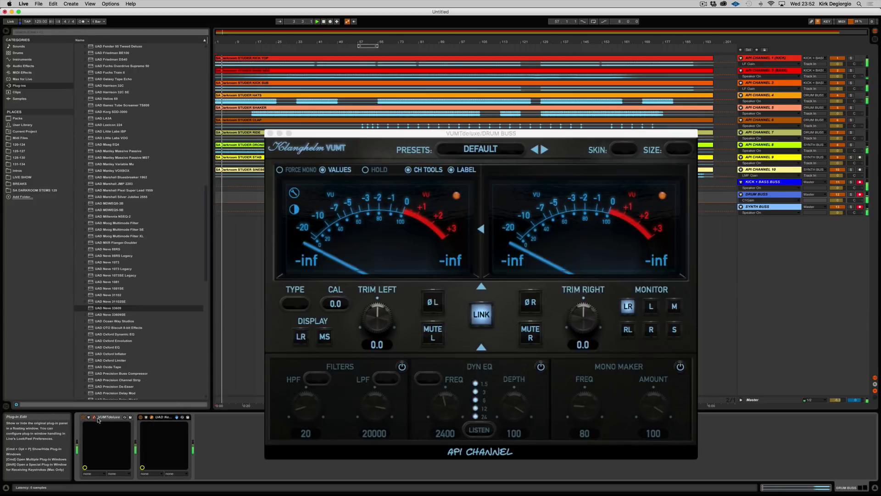
{"action": "left_click", "coordinate": [432, 133]}
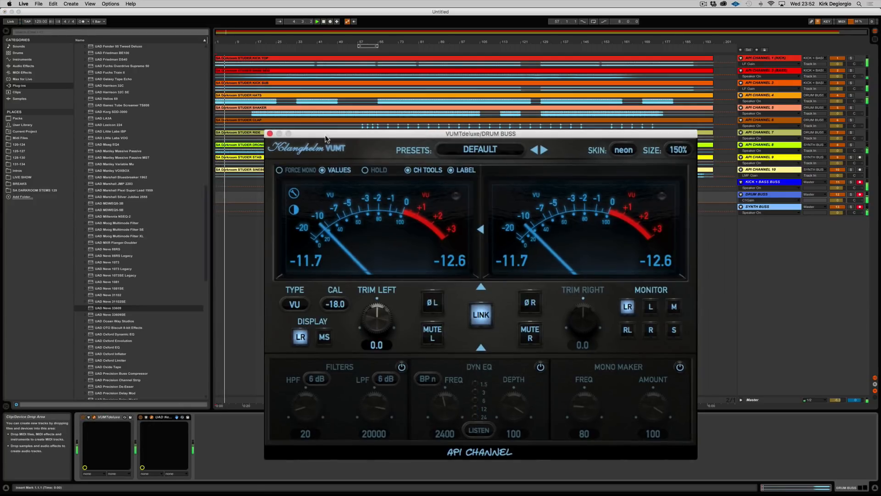
{"action": "left_click", "coordinate": [270, 134]}
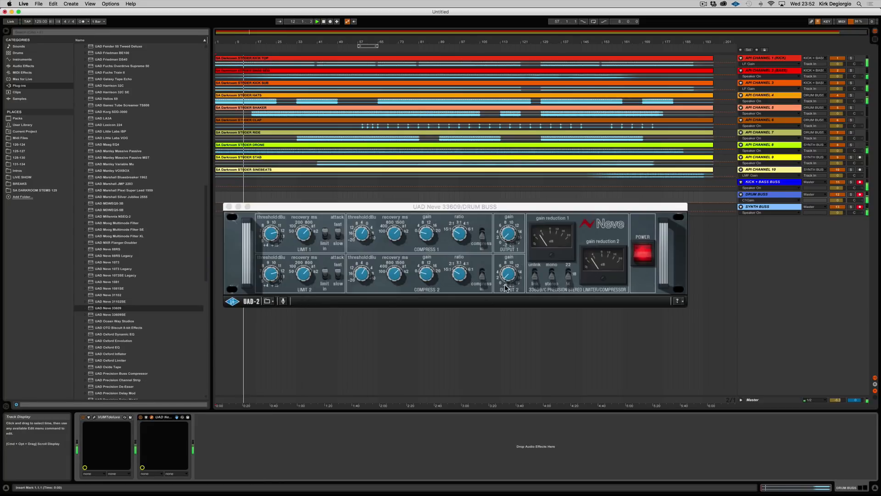
Turn down the Utility gain on API CHANNEL 4 and API CHANNEL 5 during playback.
{"action": "left_click", "coordinate": [759, 95]}
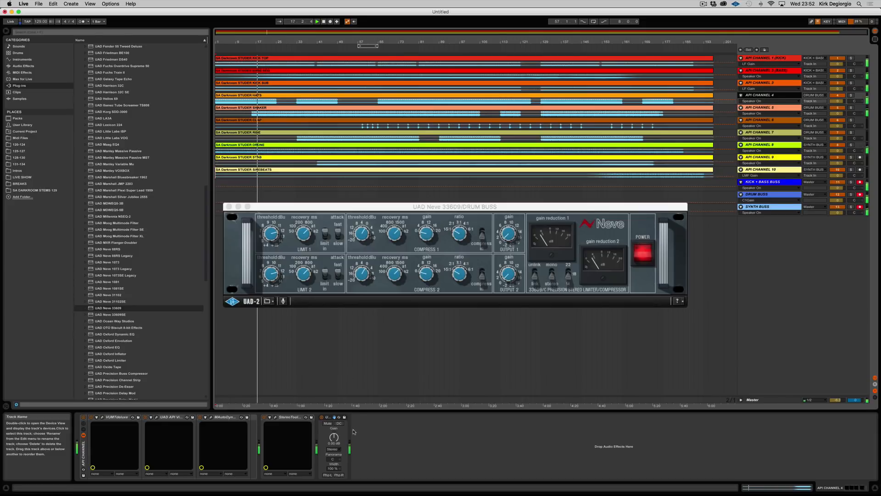
{"action": "mouse_move", "coordinate": [333, 438]}
{"action": "left_mouse_down"}
{"action": "mouse_move", "coordinate": [334, 477]}
{"action": "mouse_move", "coordinate": [334, 437]}
{"action": "left_mouse_up"}
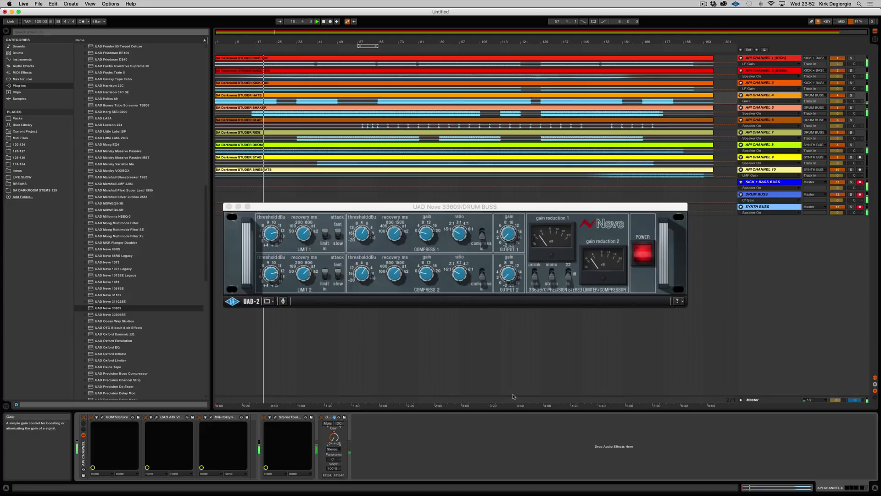
{"action": "left_click", "coordinate": [762, 109]}
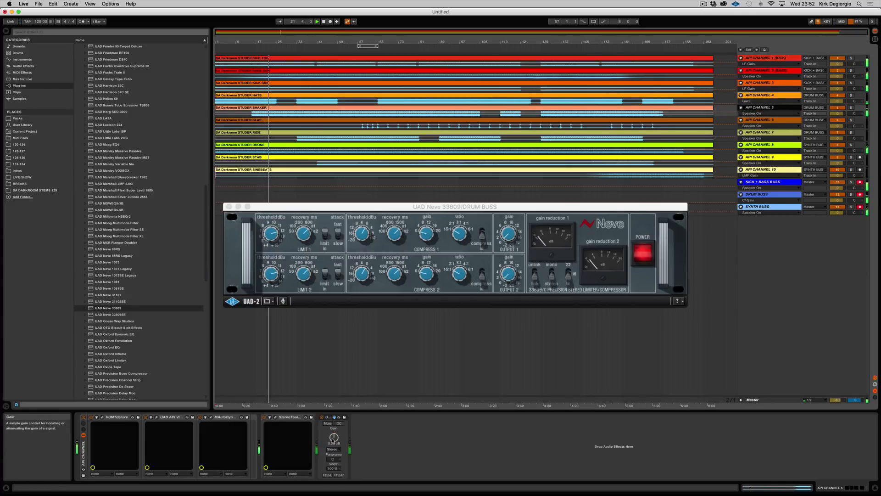
{"action": "left_click_drag", "start_coordinate": [334, 437], "coordinate": [334, 462]}
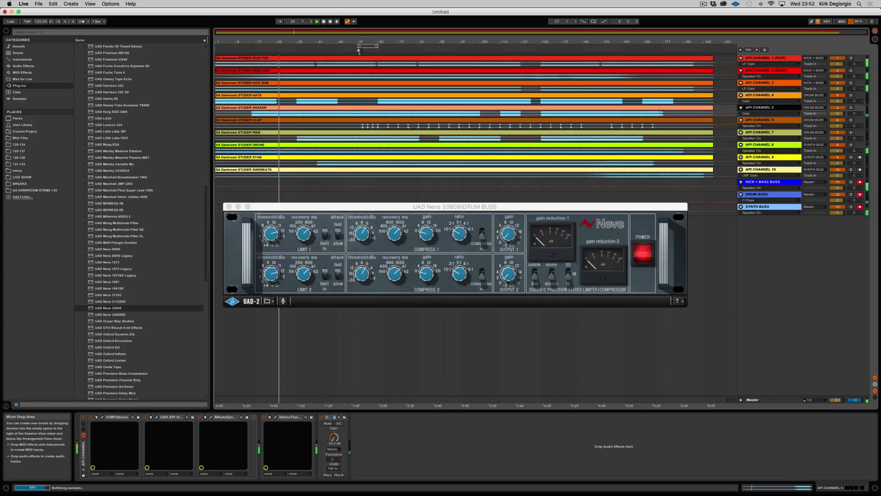
Play from around bar 57, adjust the Utility gain on API CHANNEL 7, and bring the Utility gain on API CHANNEL 5 back up.
{"action": "left_click", "coordinate": [359, 50]}
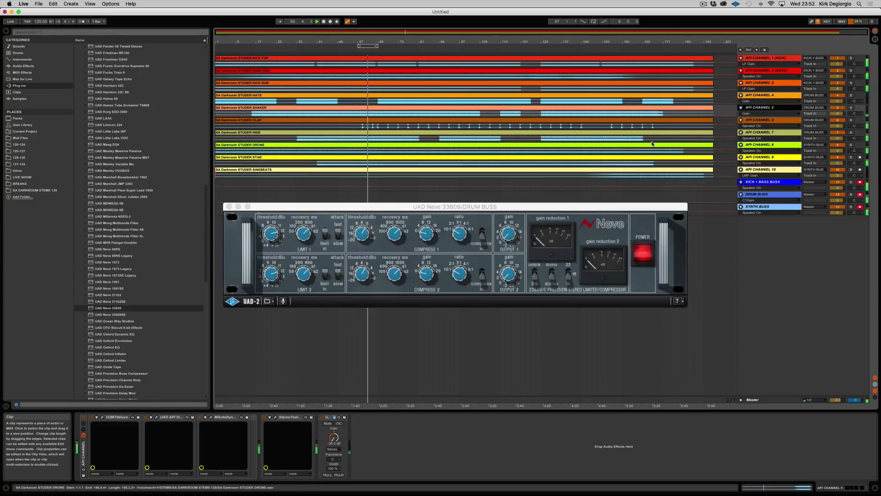
{"action": "left_click", "coordinate": [757, 133]}
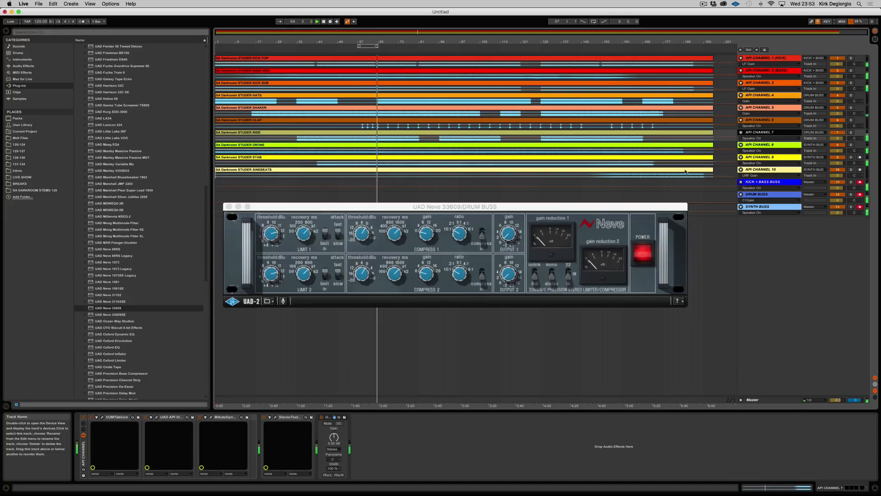
{"action": "left_click_drag", "start_coordinate": [333, 437], "coordinate": [334, 444]}
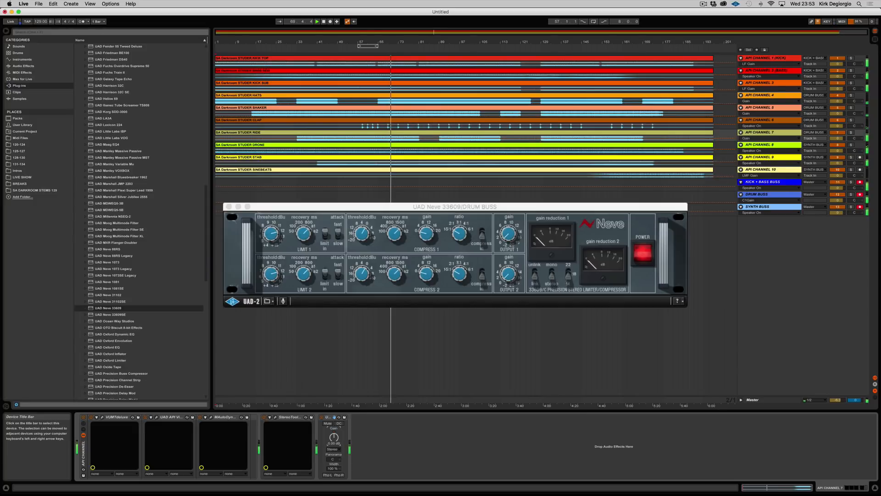
{"action": "left_click", "coordinate": [766, 109]}
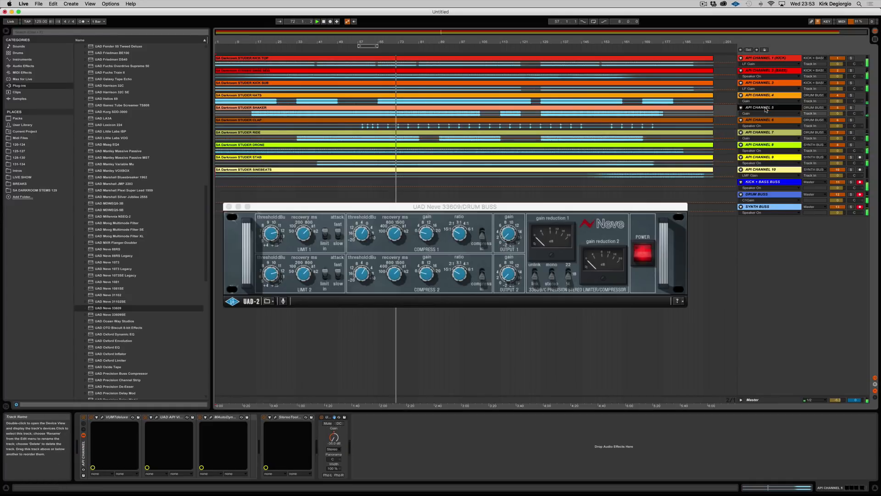
{"action": "left_click_drag", "start_coordinate": [333, 437], "coordinate": [334, 426]}
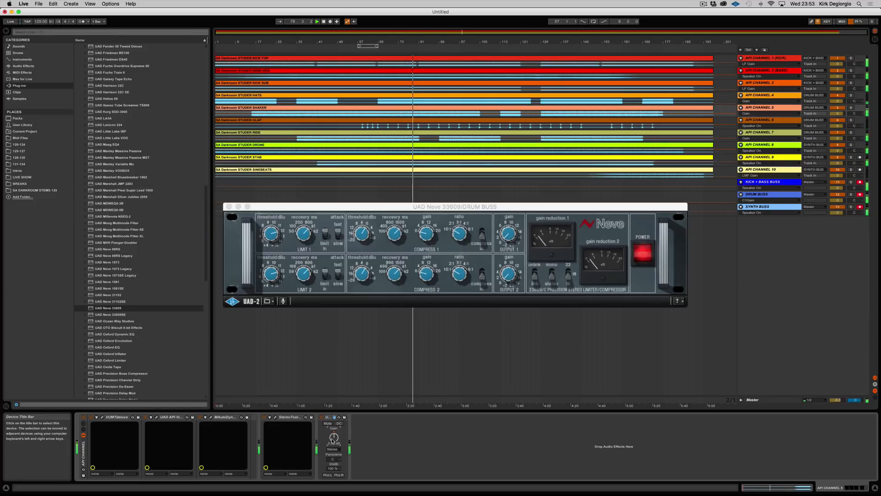
Adjust the Compress 1 threshold on the DRUM BUSS Neve 33609 and raise the Utility gain on API CHANNEL 4.
{"action": "left_click", "coordinate": [366, 232]}
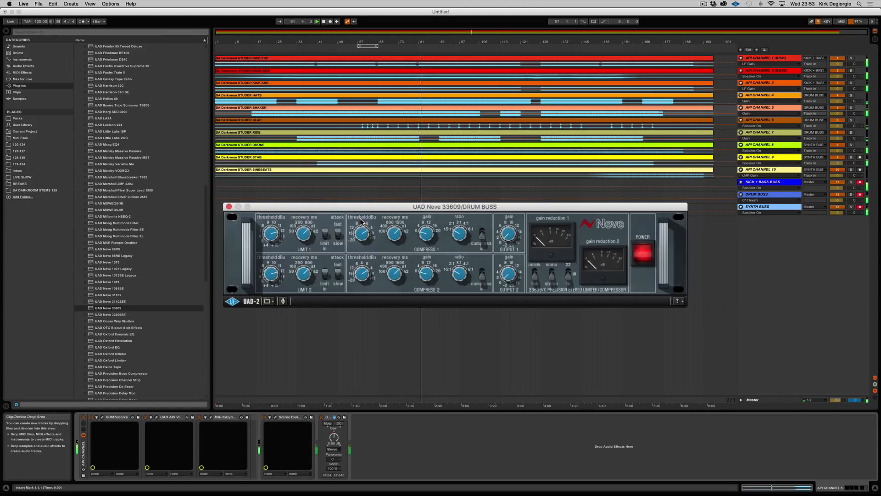
{"action": "left_click", "coordinate": [361, 223]}
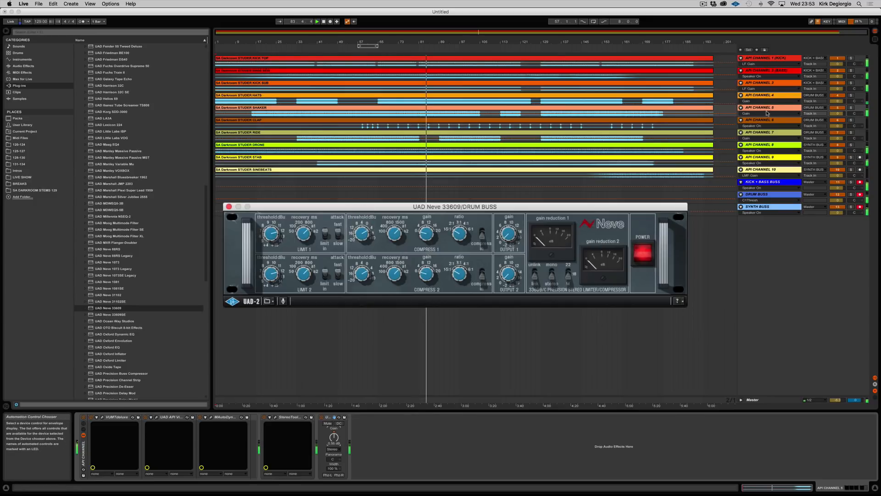
{"action": "left_click", "coordinate": [762, 95]}
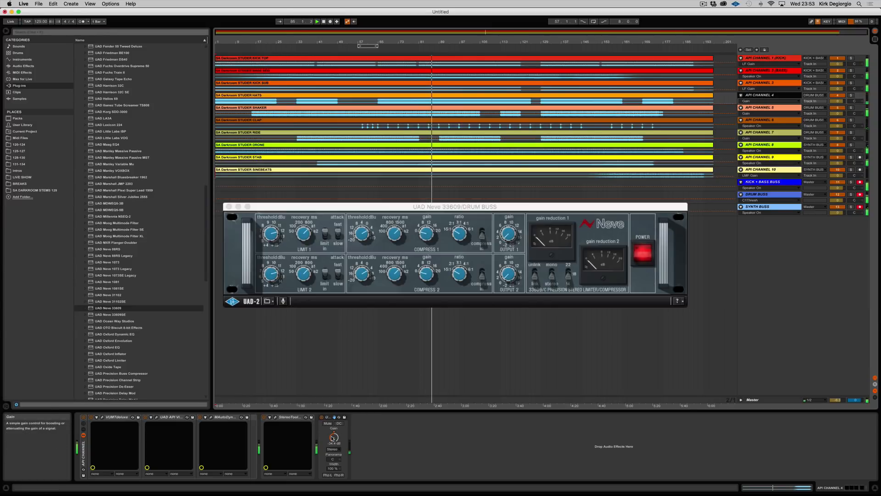
{"action": "left_click_drag", "start_coordinate": [334, 438], "coordinate": [334, 436]}
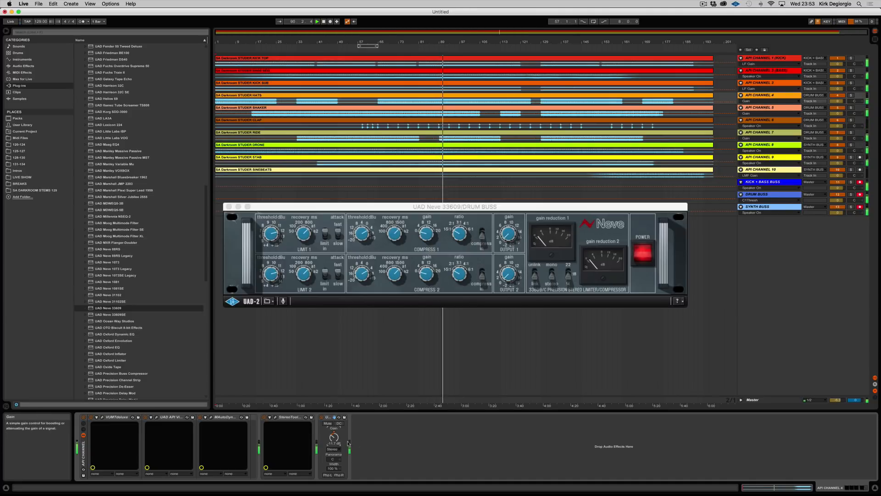
Close the Neve 33609 window and turn the Utility gain on API CHANNEL 7 down slightly during playback.
{"action": "left_click", "coordinate": [229, 206]}
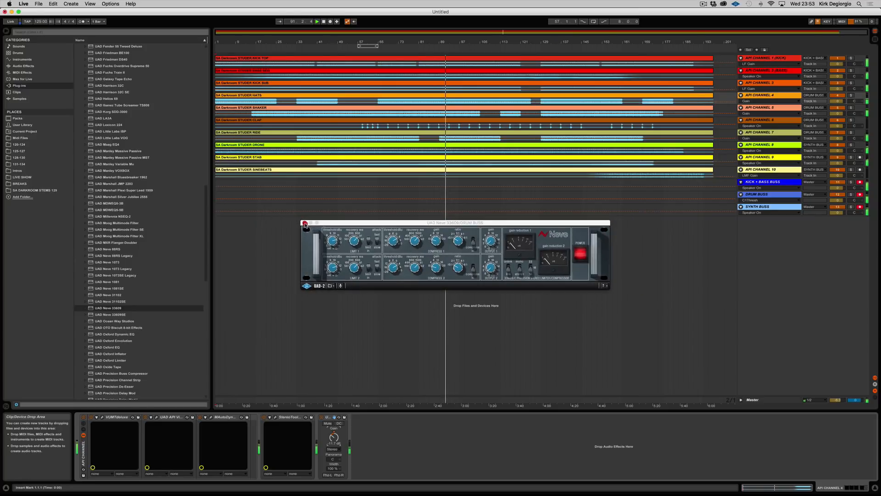
{"action": "left_click", "coordinate": [305, 224]}
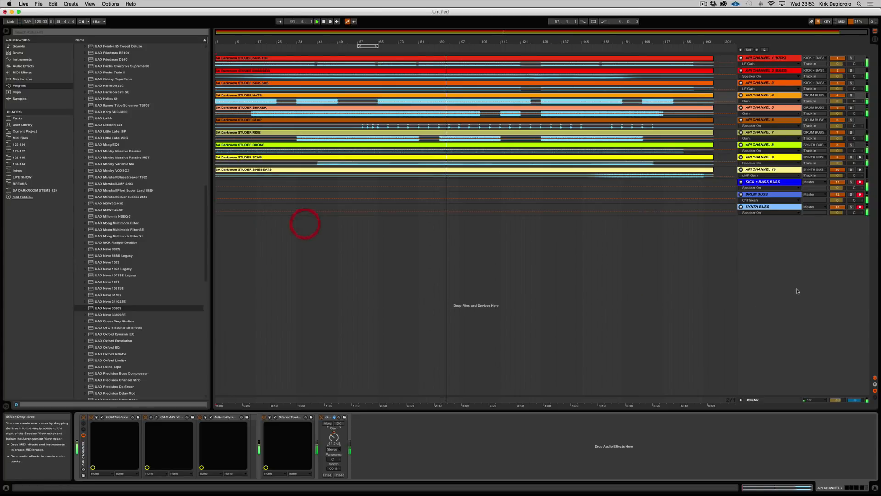
{"action": "left_click", "coordinate": [762, 132]}
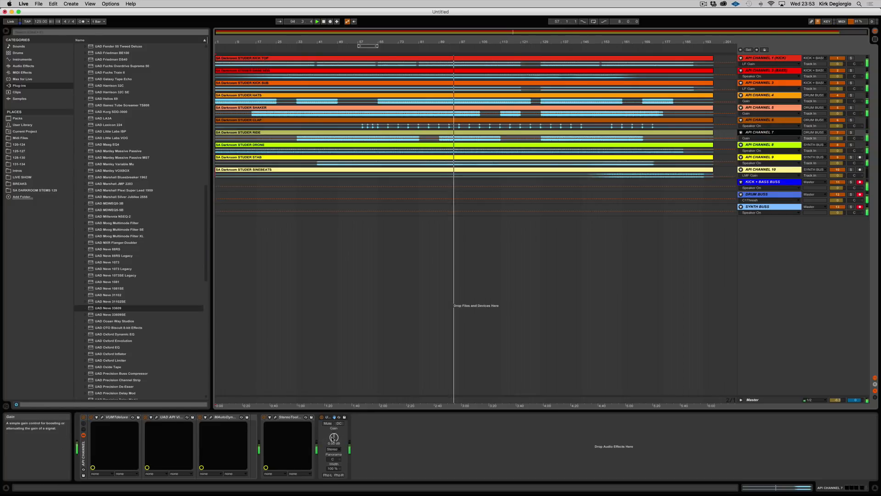
{"action": "left_click_drag", "start_coordinate": [334, 437], "coordinate": [334, 443]}
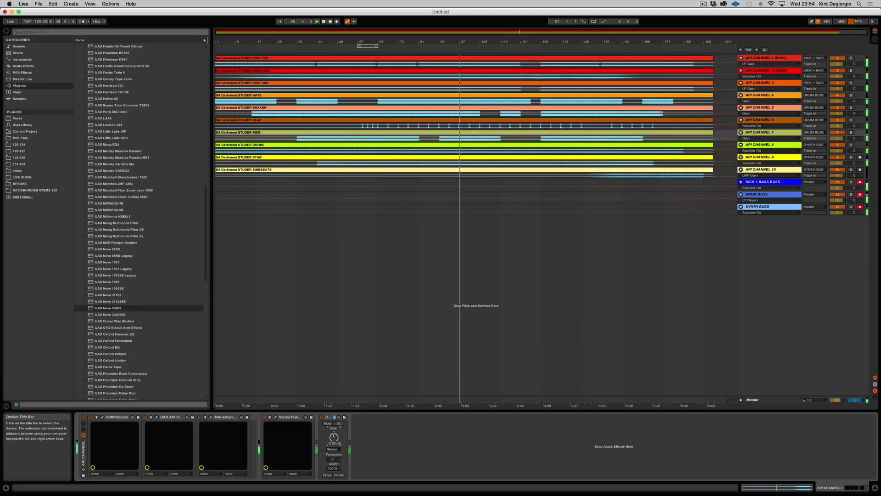
Reopen the Neve 33609 on DRUM BUSS, adjust the Utility gain on API CHANNEL 6 against its gain reduction meters, and close the window.
{"action": "left_click", "coordinate": [756, 194]}
{"action": "left_click", "coordinate": [152, 417]}
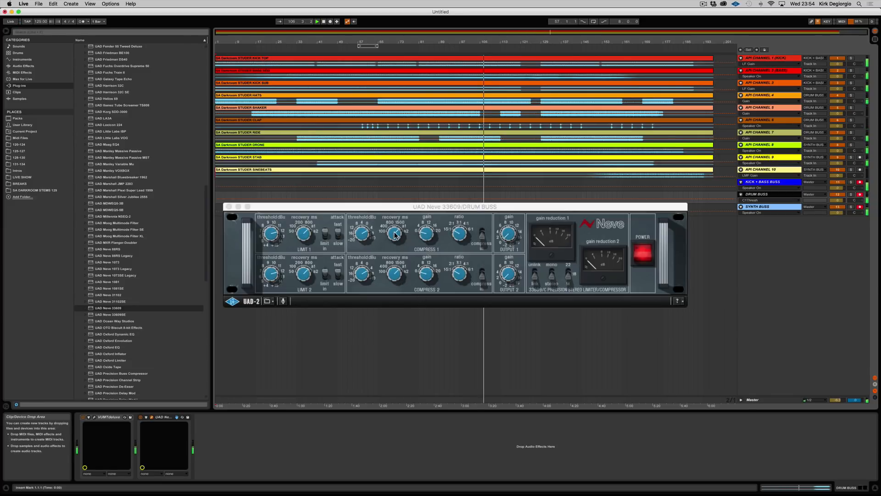
{"action": "left_click", "coordinate": [424, 289]}
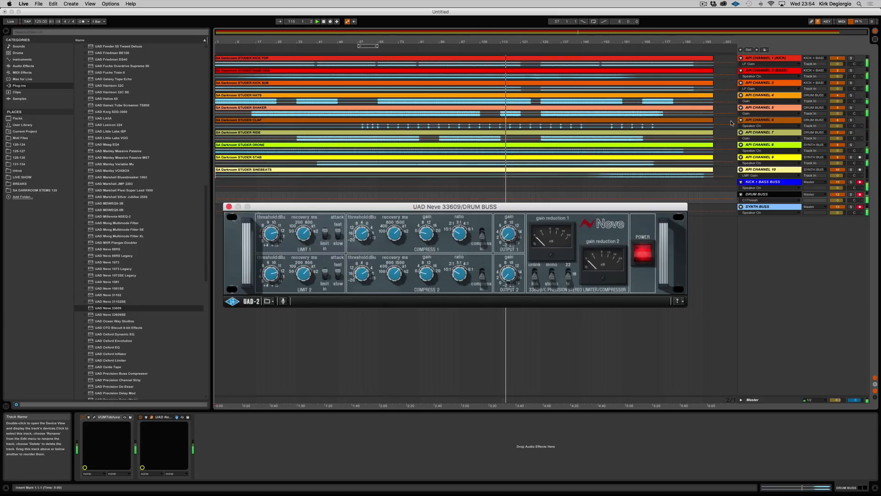
{"action": "left_click", "coordinate": [756, 121]}
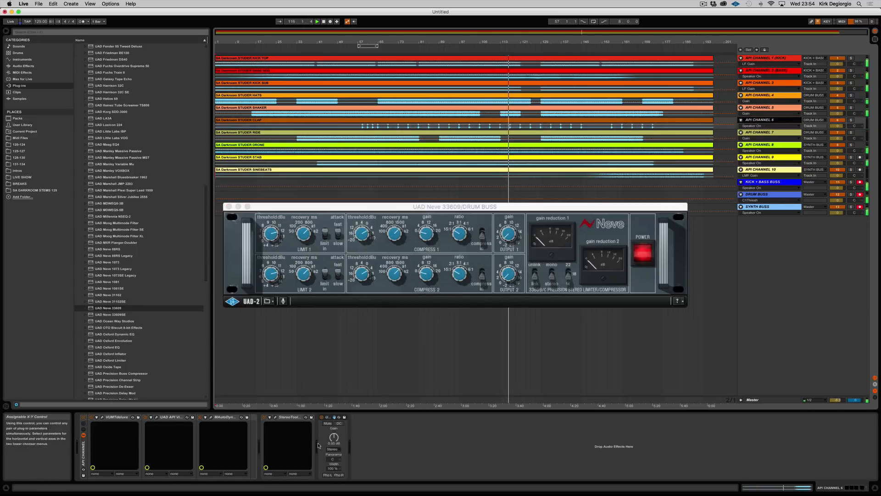
{"action": "mouse_move", "coordinate": [334, 438]}
{"action": "left_mouse_down"}
{"action": "mouse_move", "coordinate": [334, 417]}
{"action": "mouse_move", "coordinate": [334, 429]}
{"action": "left_mouse_up"}
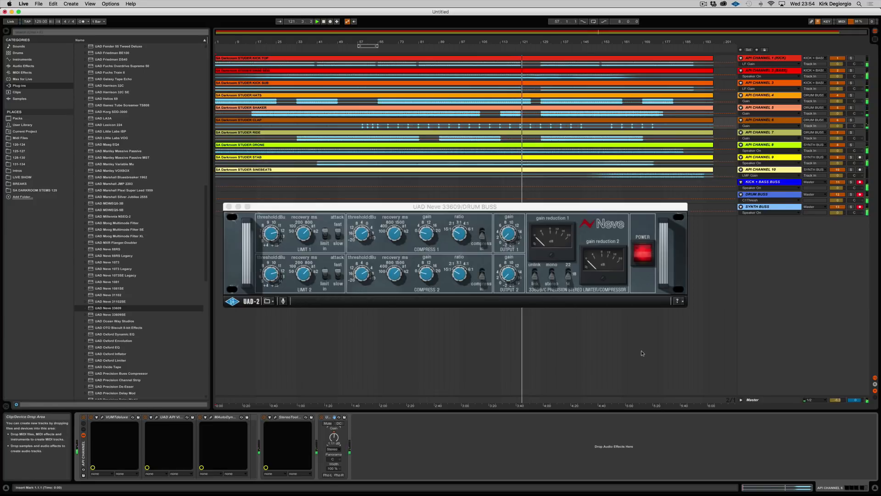
{"action": "left_click", "coordinate": [229, 206]}
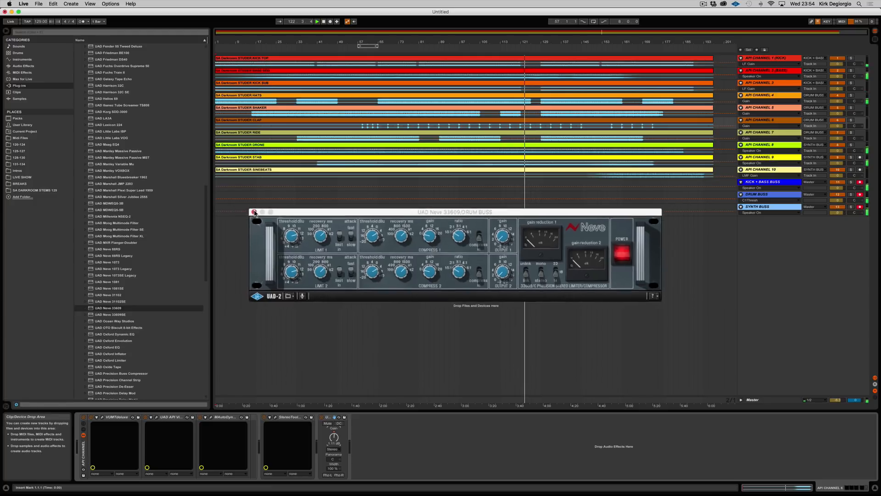
Insert the Vertigo Sound plug-in VSC-2 after VUMTdeluxe on the SYNTH BUSS track and collapse the opened plug-in folders.
{"action": "left_click", "coordinate": [758, 207]}
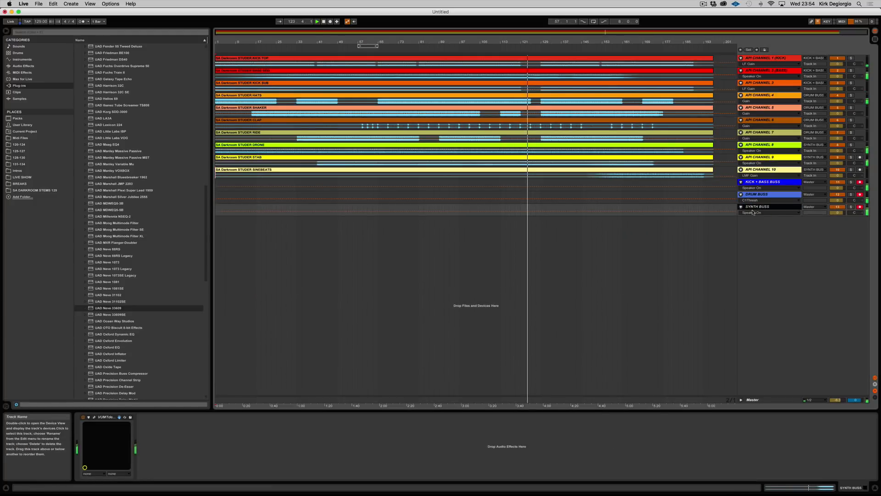
{"action": "scroll", "coordinate": [110, 260], "scroll_direction": "up", "scroll_amount": 10}
{"action": "scroll", "coordinate": [110, 260], "scroll_direction": "up", "scroll_amount": 3}
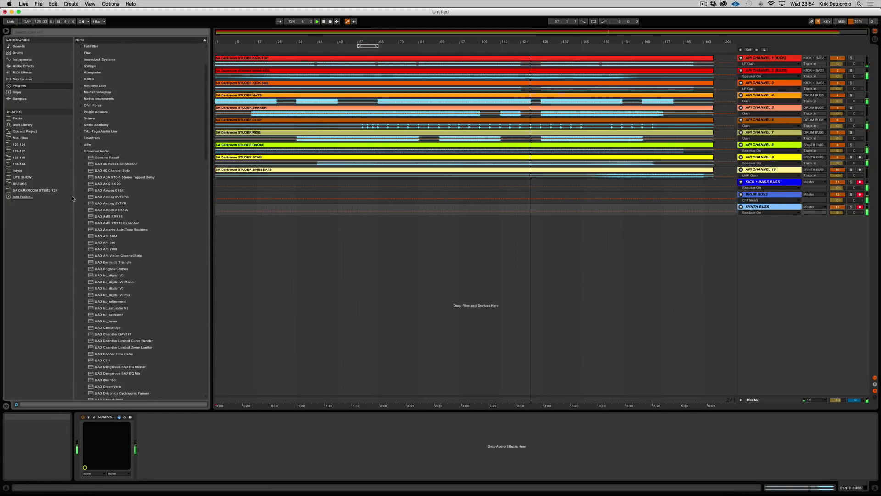
{"action": "left_click", "coordinate": [81, 151]}
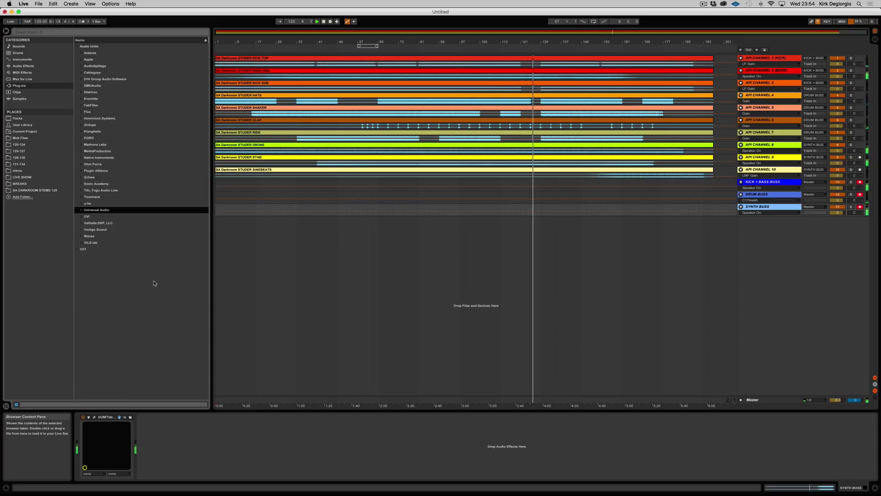
{"action": "left_click", "coordinate": [82, 229]}
{"action": "left_click_drag", "start_coordinate": [95, 236], "coordinate": [248, 434]}
{"action": "left_click", "coordinate": [81, 230]}
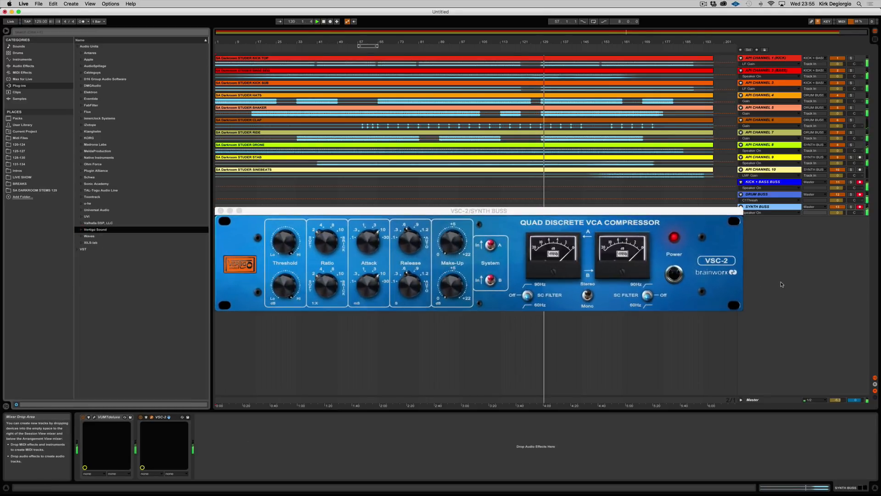
Play from around bar 69 and adjust the Threshold and Ratio of the VSC-2 compressor on SYNTH BUSS.
{"action": "left_click", "coordinate": [392, 48]}
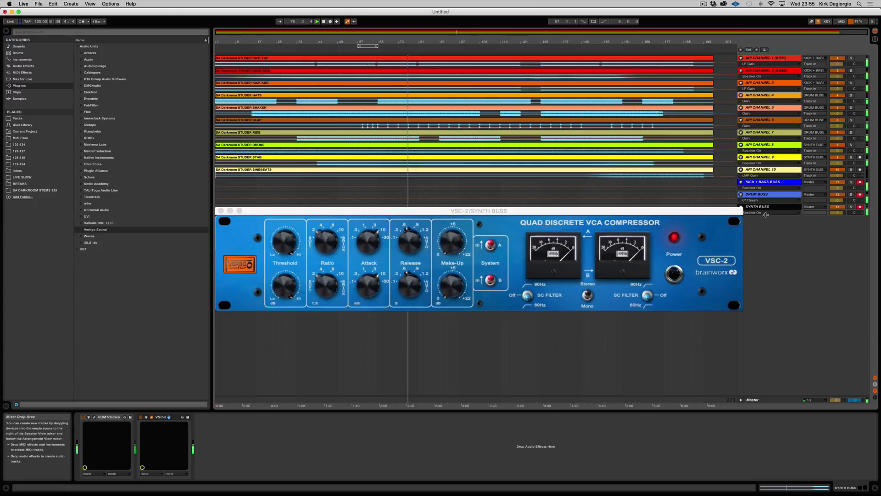
{"action": "left_click_drag", "start_coordinate": [280, 287], "coordinate": [283, 310]}
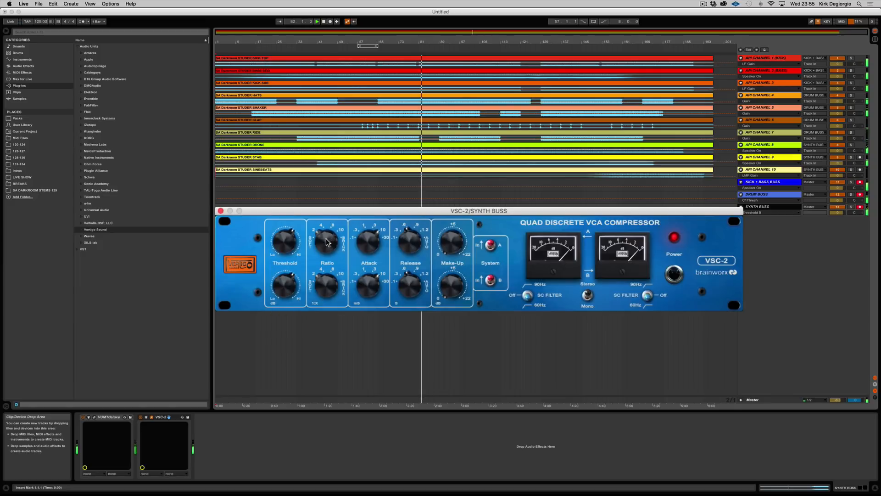
{"action": "left_click", "coordinate": [321, 257]}
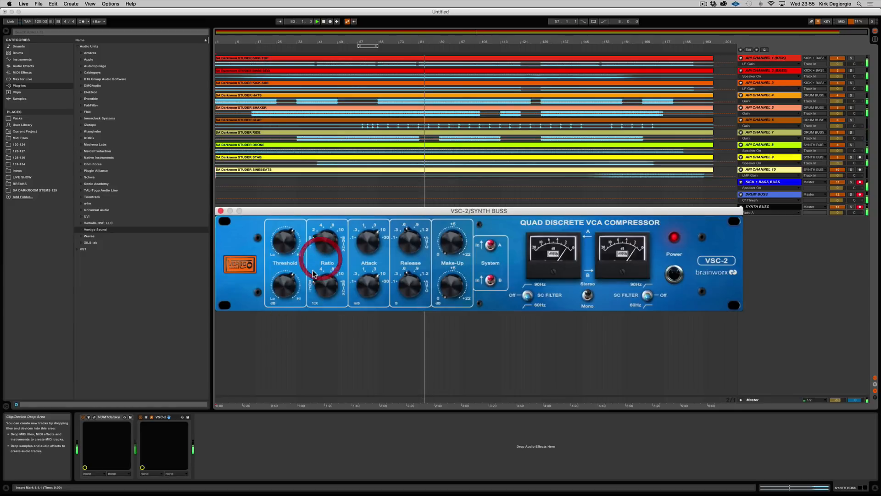
{"action": "left_click", "coordinate": [284, 239]}
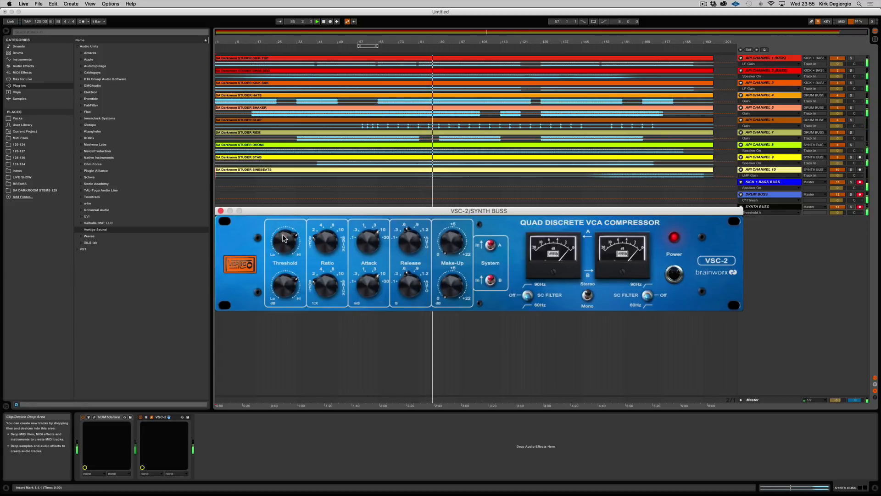
Shorten the Attack and lengthen the Release of the VSC-2 compressor on SYNTH BUSS.
{"action": "left_click", "coordinate": [367, 240]}
{"action": "left_click_drag", "start_coordinate": [368, 240], "coordinate": [366, 268]}
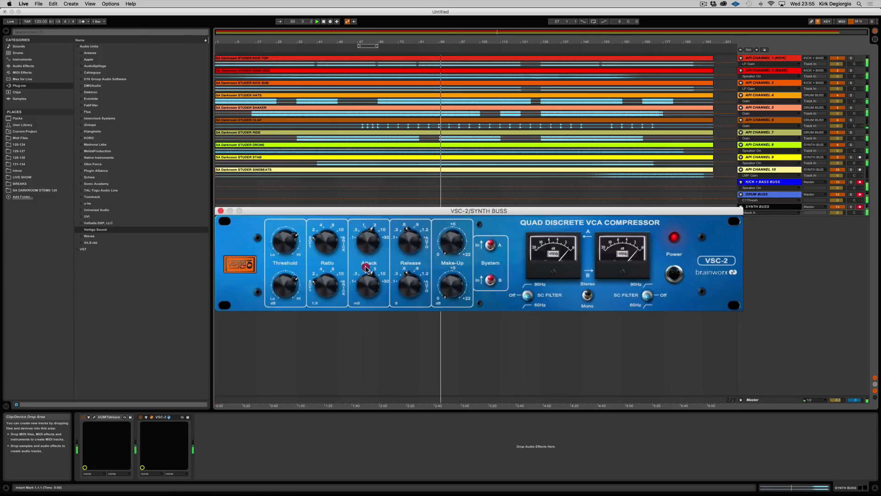
{"action": "left_click", "coordinate": [366, 270]}
{"action": "left_click_drag", "start_coordinate": [411, 238], "coordinate": [412, 218]}
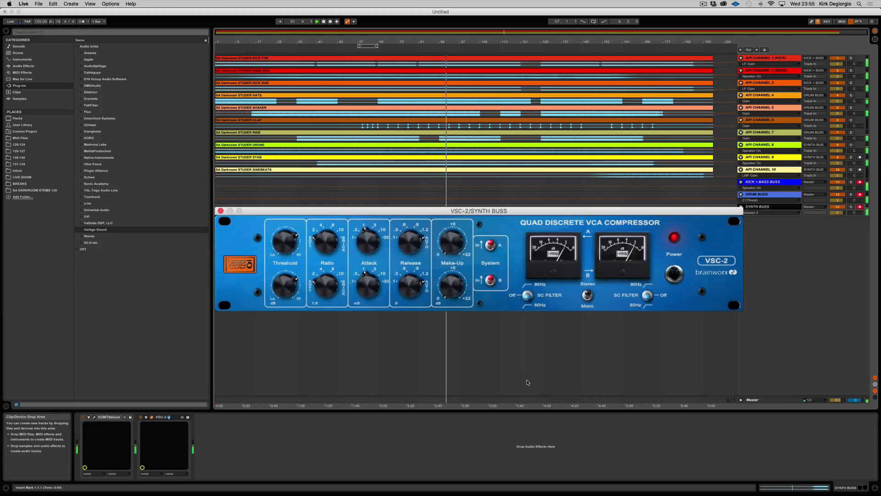
Fine-tune the VSC-2's Threshold and Make-Up gain during playback and close the plug-in window.
{"action": "left_click", "coordinate": [285, 242]}
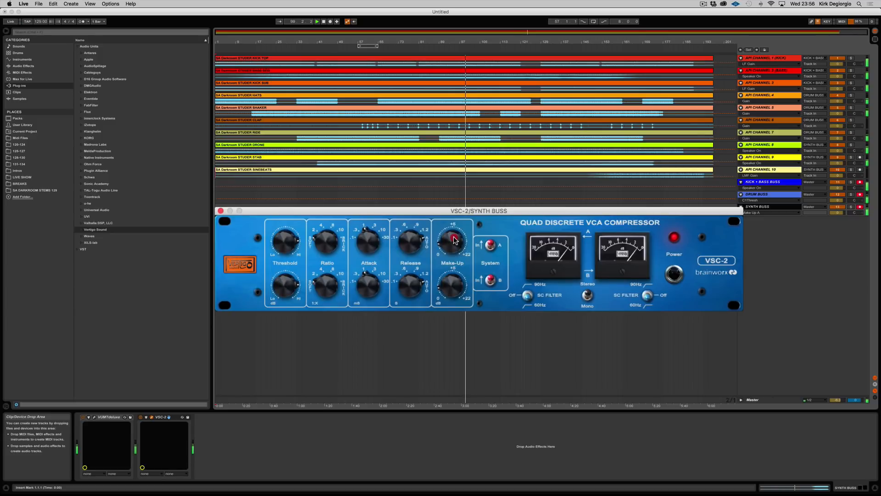
{"action": "left_click", "coordinate": [221, 211]}
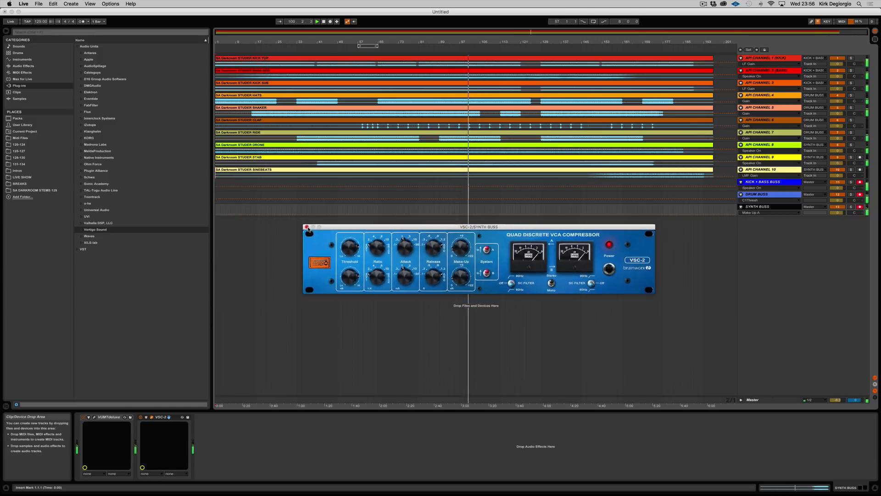
Turn down the Utility gain on API CHANNEL 8 and return to the SYNTH BUSS device chain.
{"action": "left_click", "coordinate": [760, 145]}
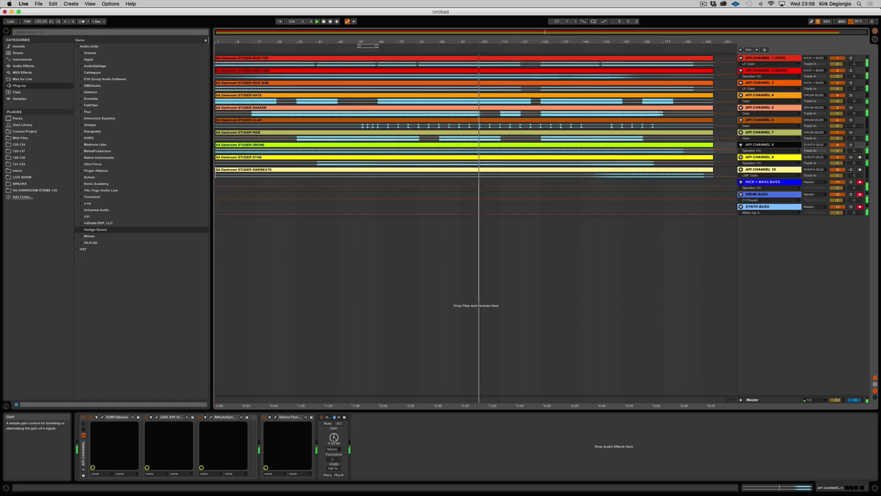
{"action": "left_click_drag", "start_coordinate": [334, 438], "coordinate": [334, 442]}
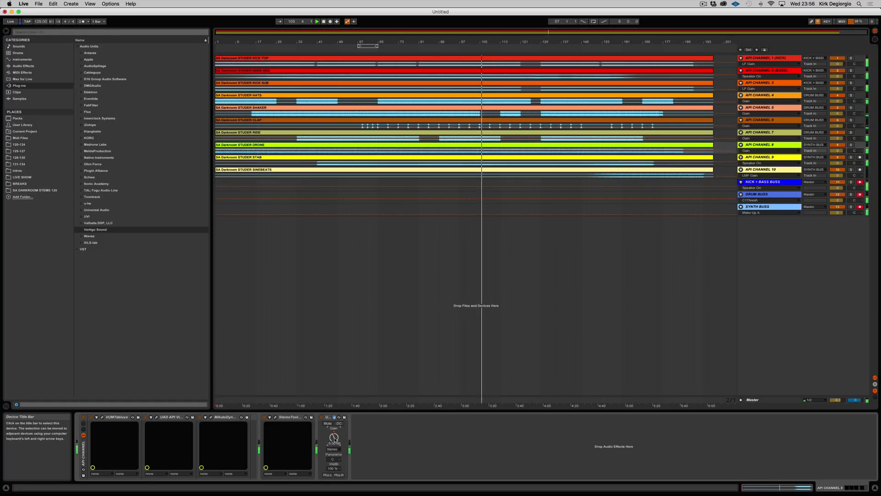
{"action": "left_click_drag", "start_coordinate": [334, 441], "coordinate": [334, 437]}
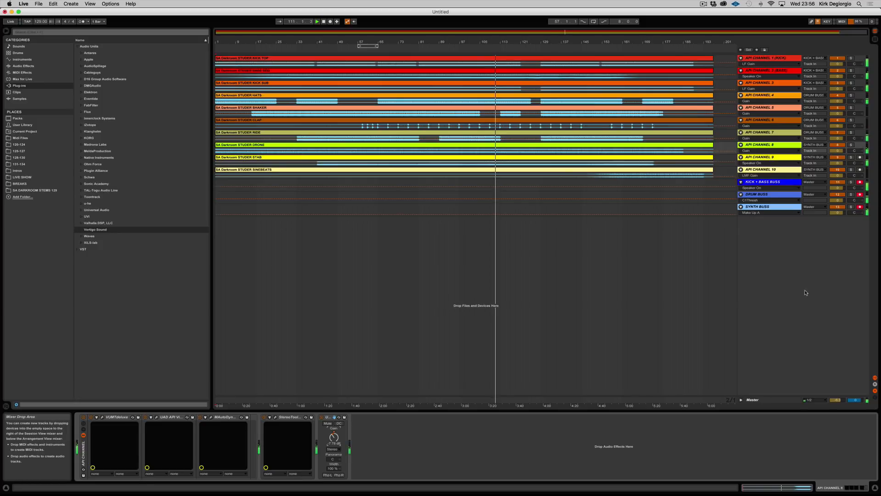
{"action": "left_click", "coordinate": [759, 158]}
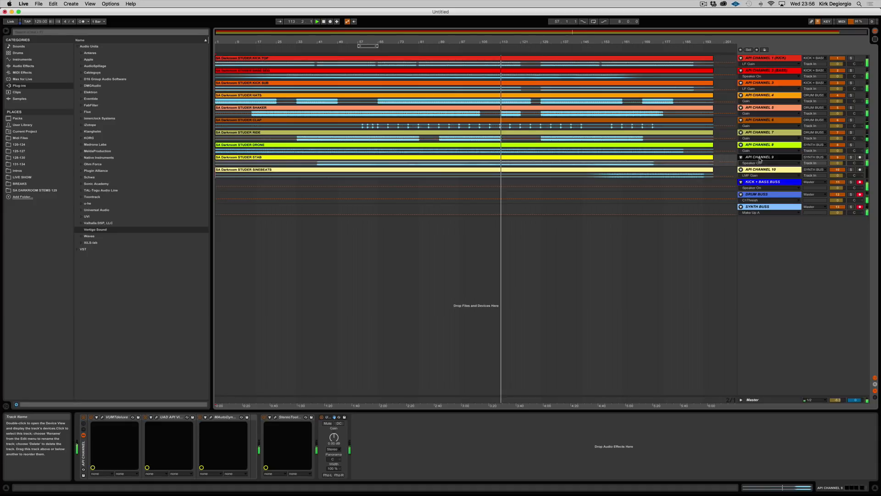
{"action": "left_click", "coordinate": [758, 207]}
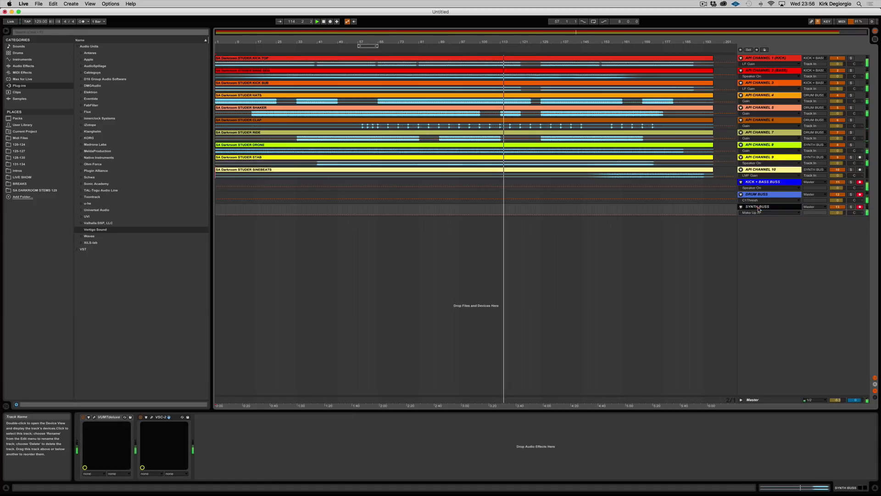
Open the VSC-2 compressor on SYNTH BUSS and adjust its lower Make-Up gain.
{"action": "left_click", "coordinate": [153, 416]}
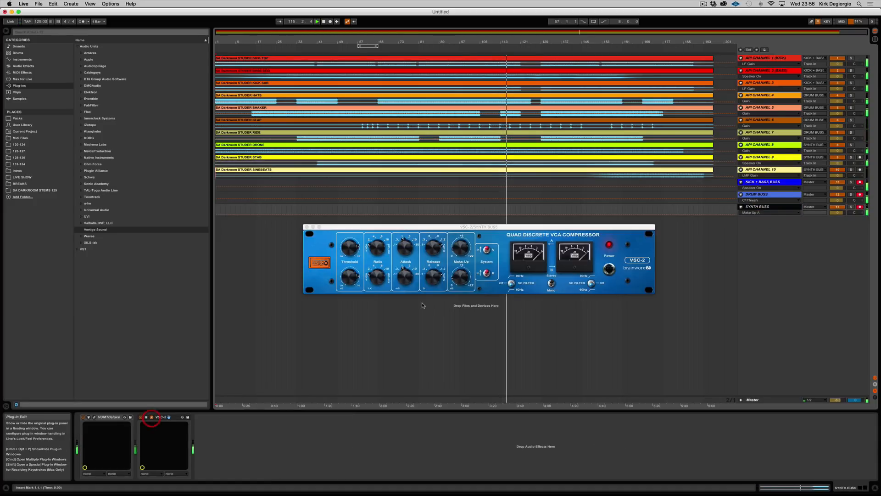
{"action": "left_click", "coordinate": [452, 287]}
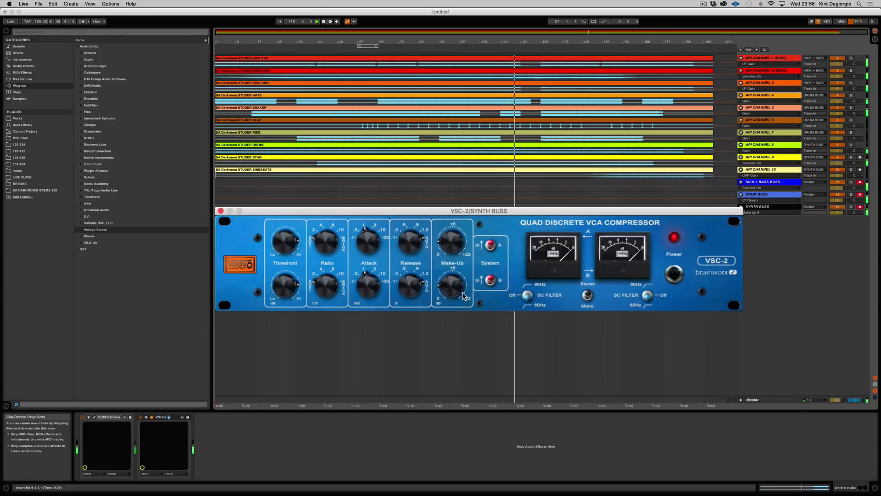
Turn down the Utility gain on API CHANNEL 8 and readjust the lower Threshold of the SYNTH BUSS VSC-2 during playback.
{"action": "left_click", "coordinate": [770, 145]}
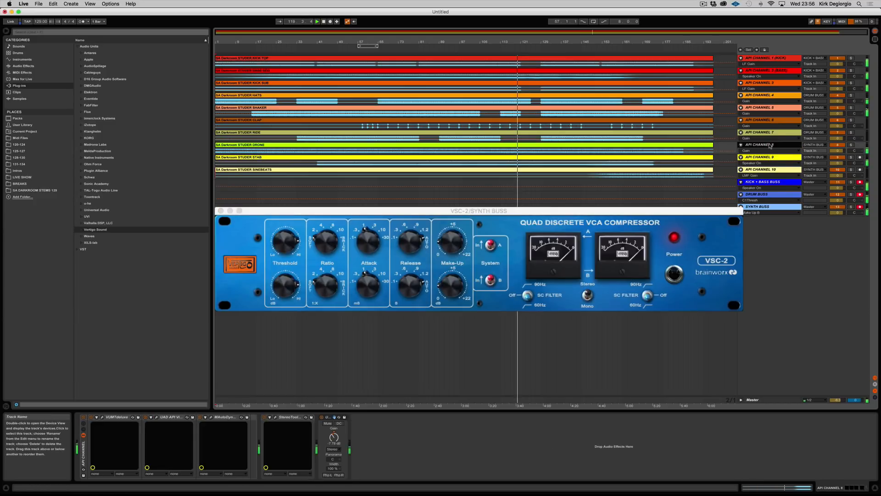
{"action": "left_click_drag", "start_coordinate": [334, 437], "coordinate": [333, 446]}
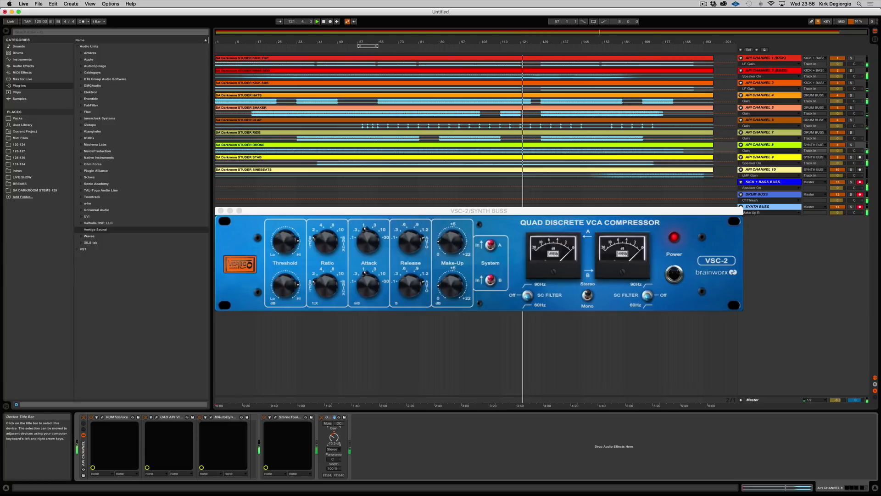
{"action": "key", "text": "Down"}
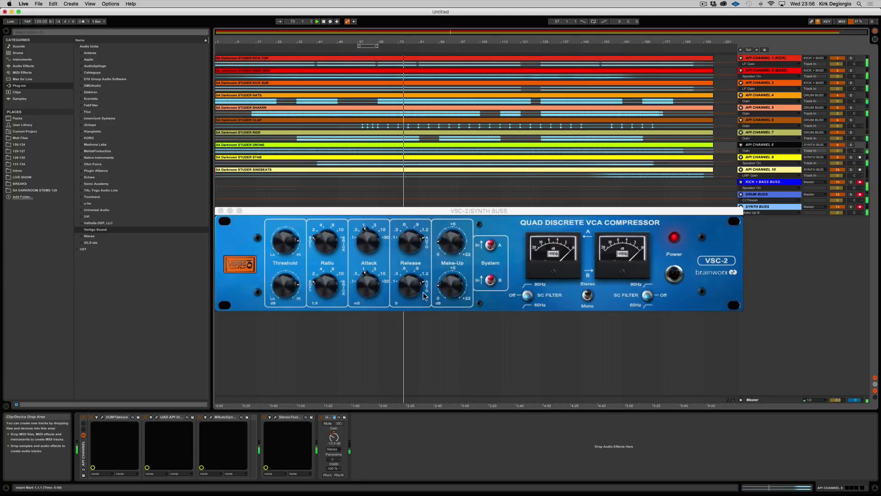
{"action": "left_click", "coordinate": [283, 288]}
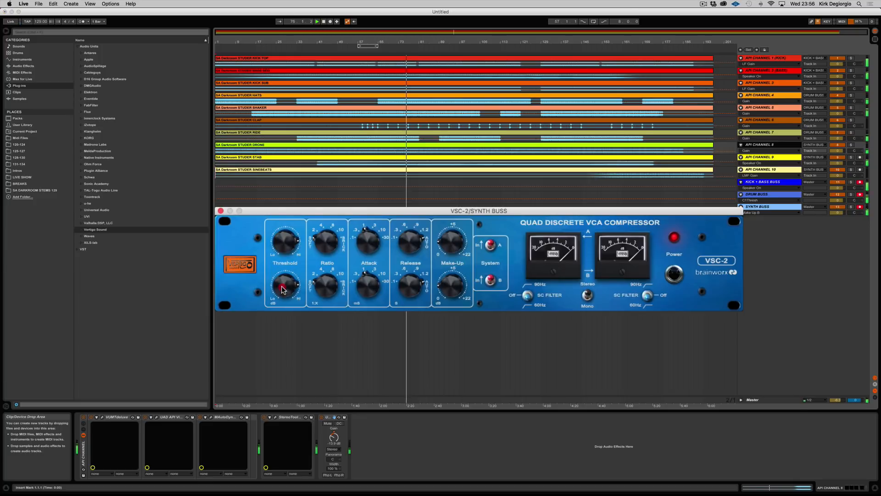
{"action": "left_click", "coordinate": [281, 292]}
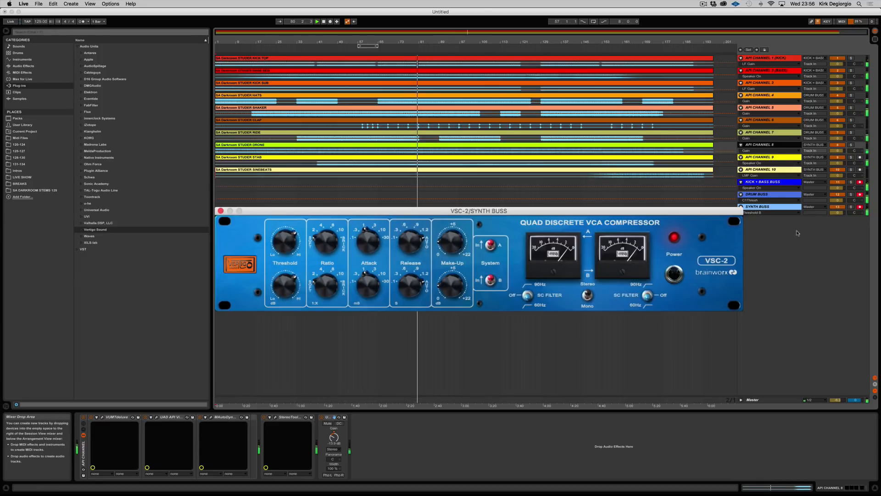
Play from around bar 156, lower the Utility gain on API CHANNEL 10 to about -4.4 dB, and close the VSC-2 window.
{"action": "left_click", "coordinate": [760, 169]}
{"action": "left_click", "coordinate": [610, 47]}
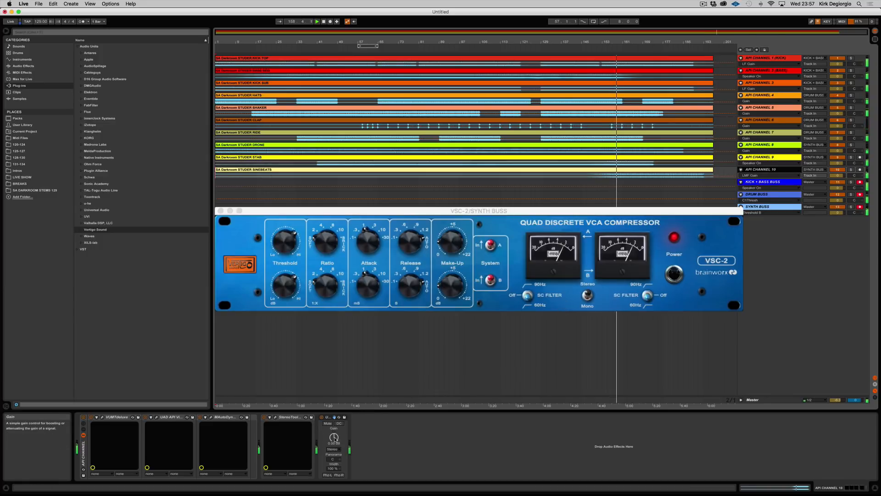
{"action": "left_click_drag", "start_coordinate": [334, 438], "coordinate": [334, 455]}
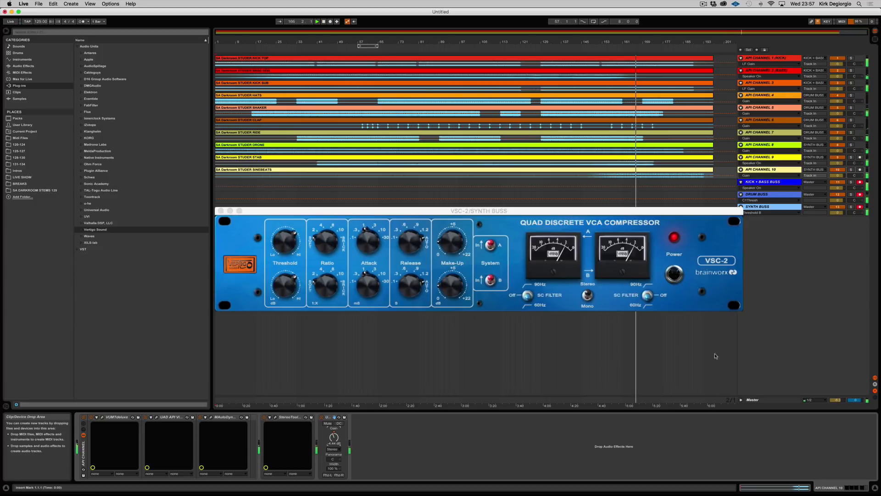
{"action": "left_click", "coordinate": [221, 210]}
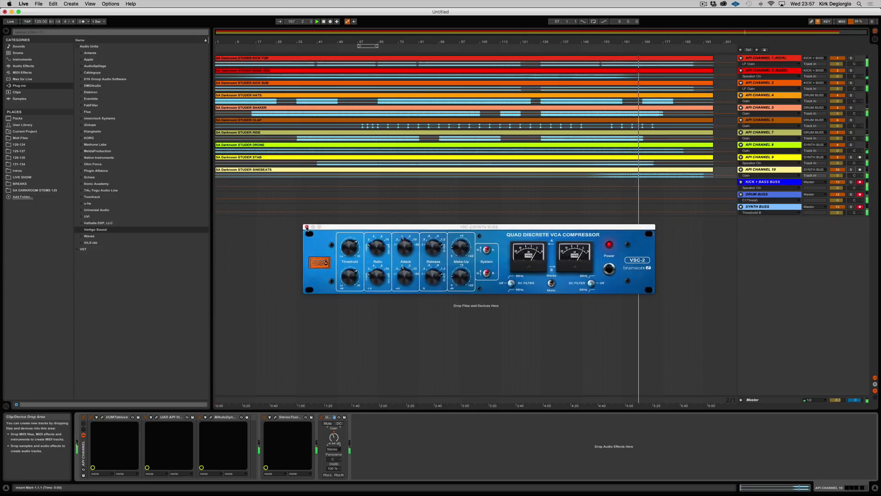
{"action": "left_click", "coordinate": [306, 227]}
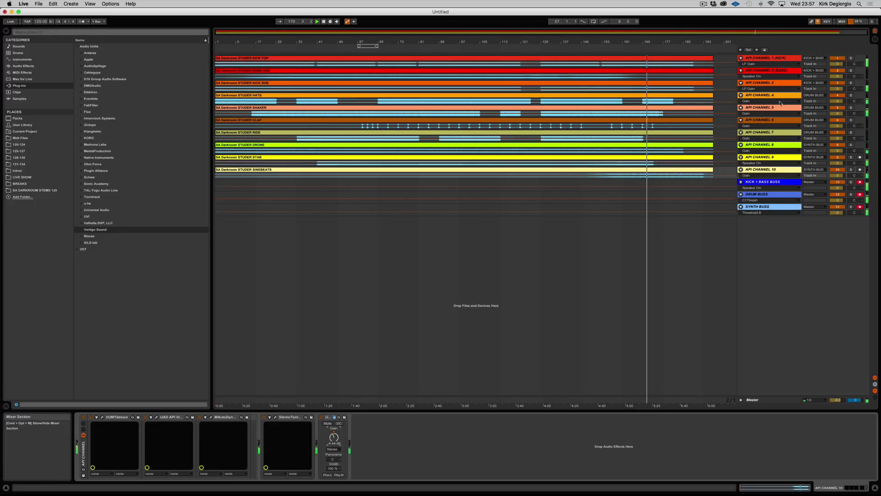
Audition the mix with API CHANNEL 4 briefly muted, reactivate it, and stop playback.
{"action": "left_click", "coordinate": [836, 96]}
{"action": "left_click", "coordinate": [837, 96]}
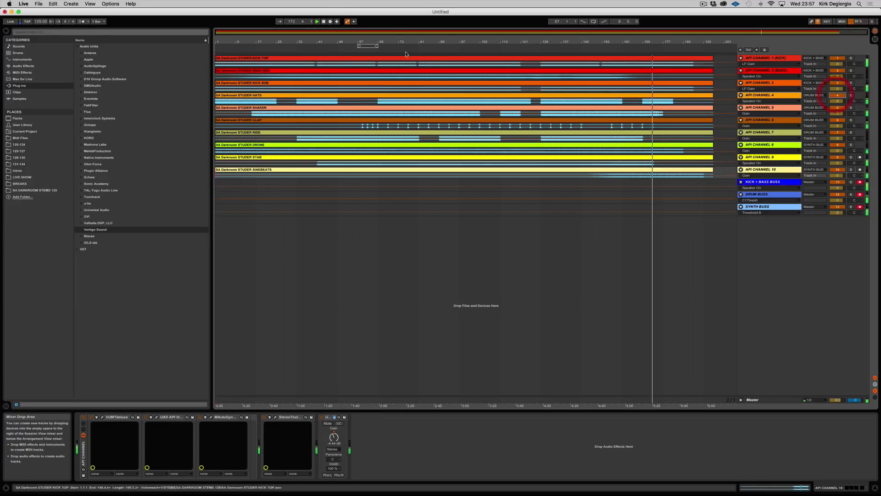
{"action": "left_click", "coordinate": [323, 22]}
Rename the API CHANNEL 3 track as KICK SUB.
{"action": "left_click", "coordinate": [761, 82]}
{"action": "right_click", "coordinate": [762, 83]}
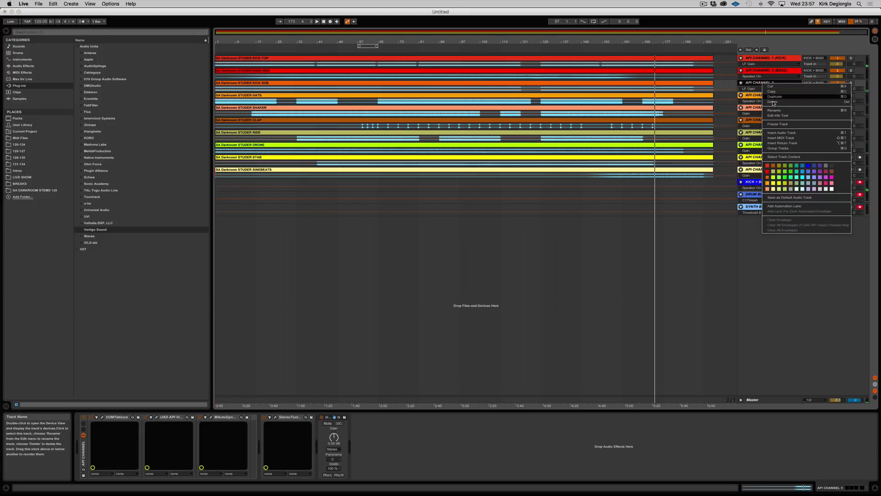
{"action": "left_click", "coordinate": [774, 110]}
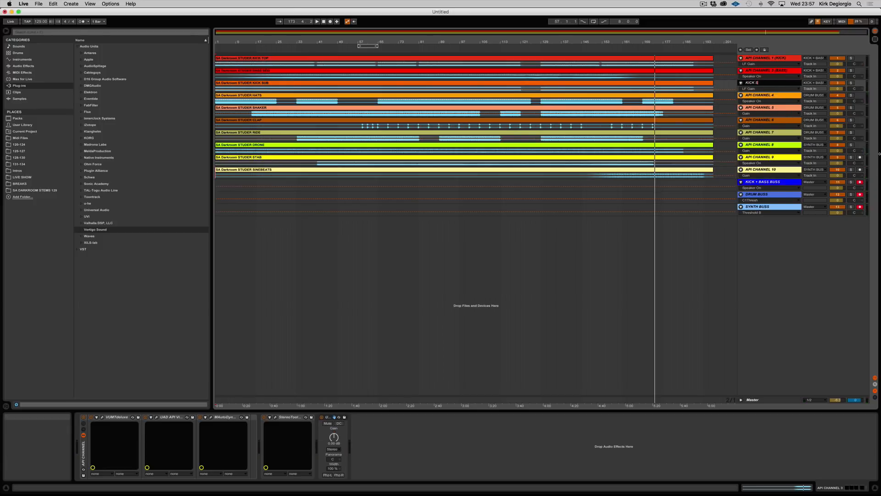
{"action": "key", "text": "Return"}
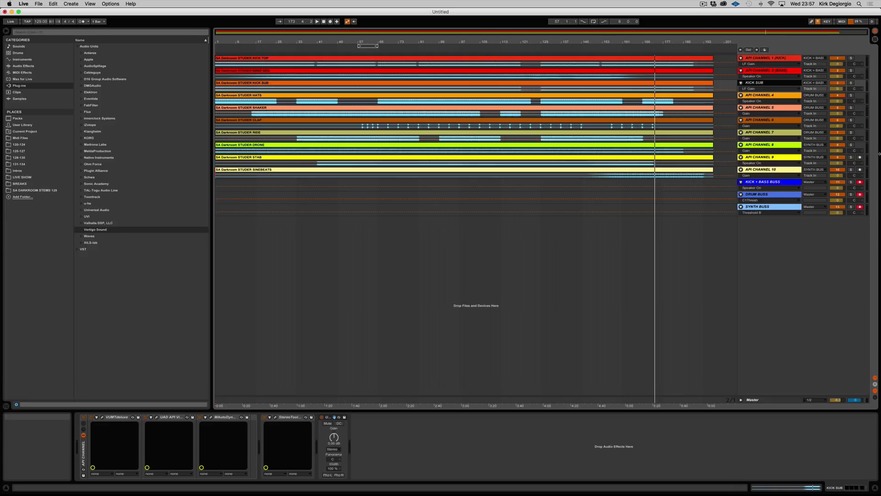